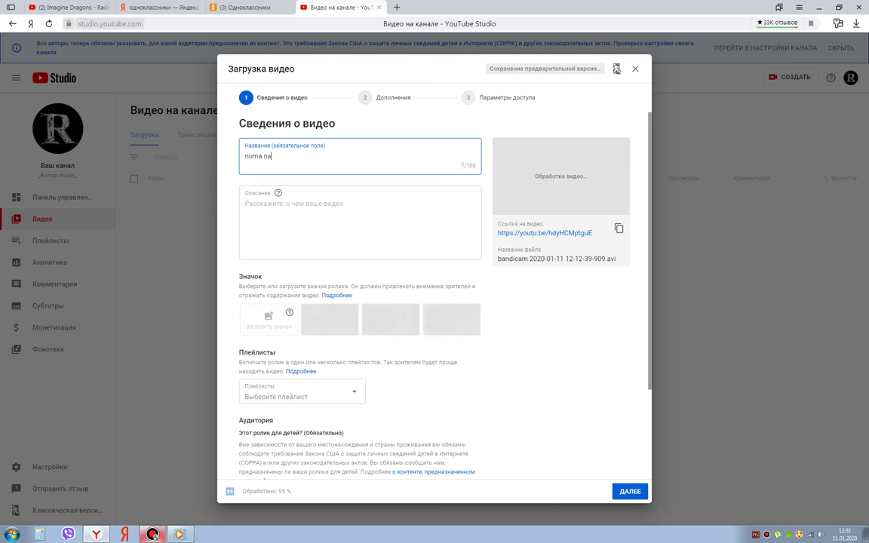
Replace the video title with "Numa Numa"
key("BackSpace")
key("ctrl+a")
key("BackSpace")
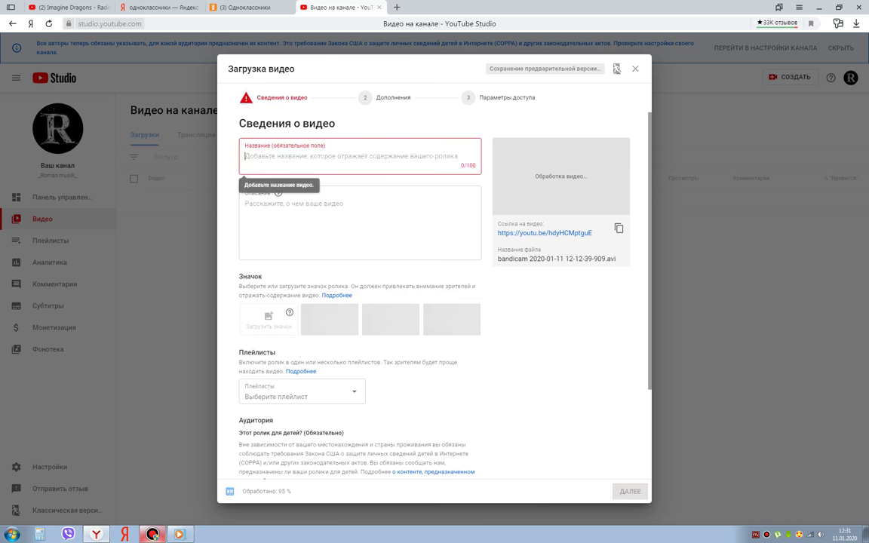
type("N")
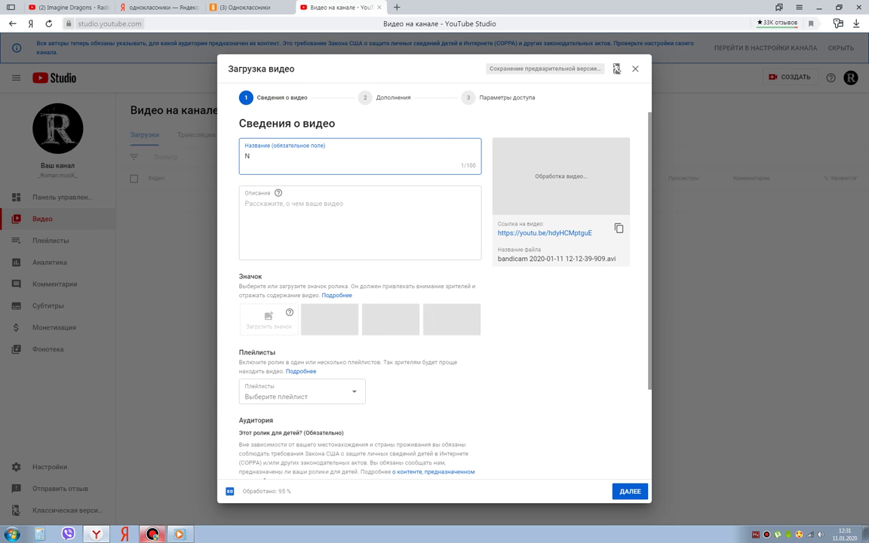
type("uma Numa")
Copy the video title and paste it into the video description
key("ctrl+a")
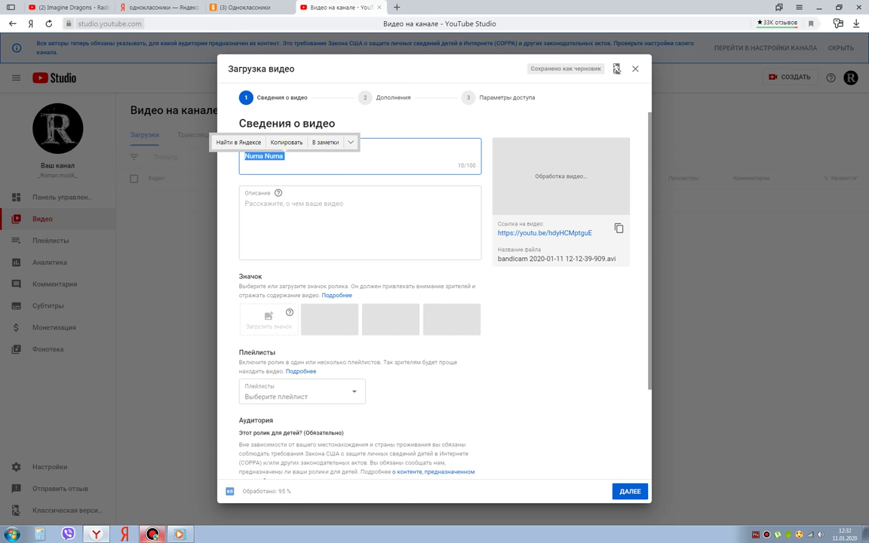
left_click(286, 142)
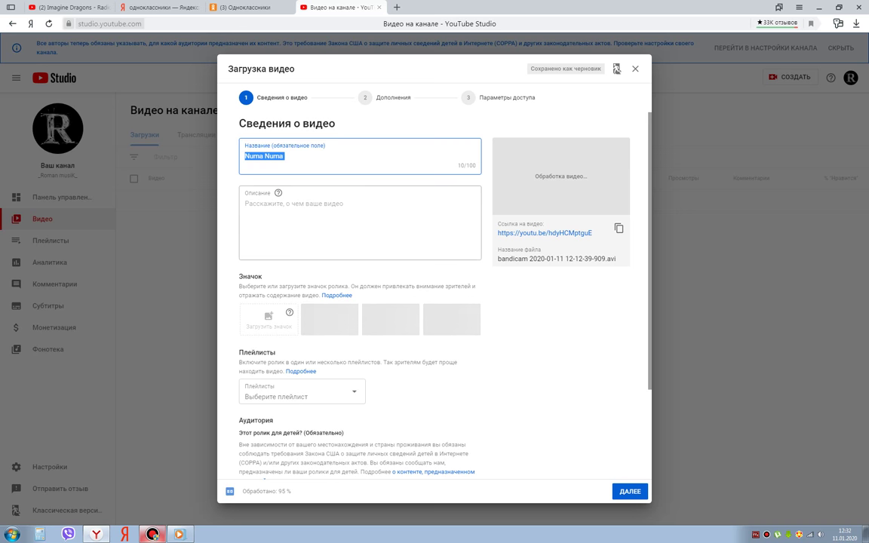
left_click(287, 207)
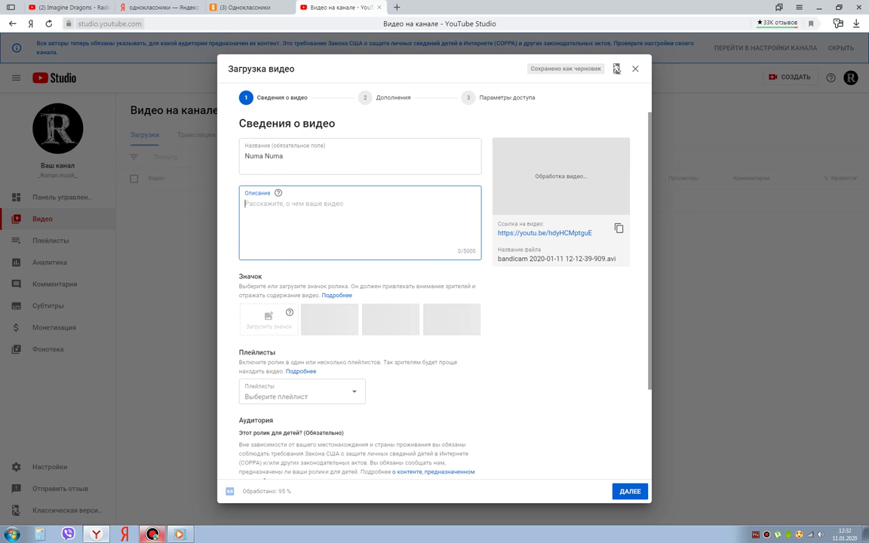
left_click_drag(285, 156, 259, 156)
key("ctrl+a")
key("ctrl+c")
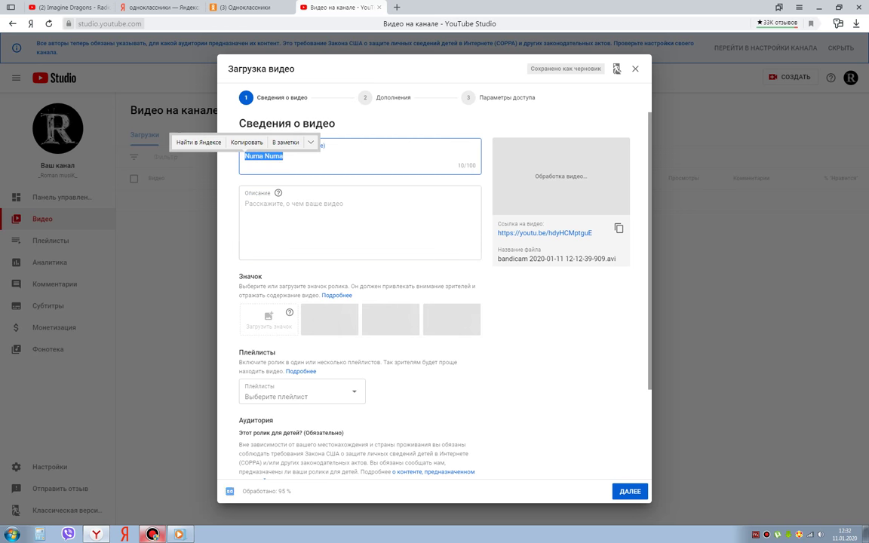
left_click(247, 143)
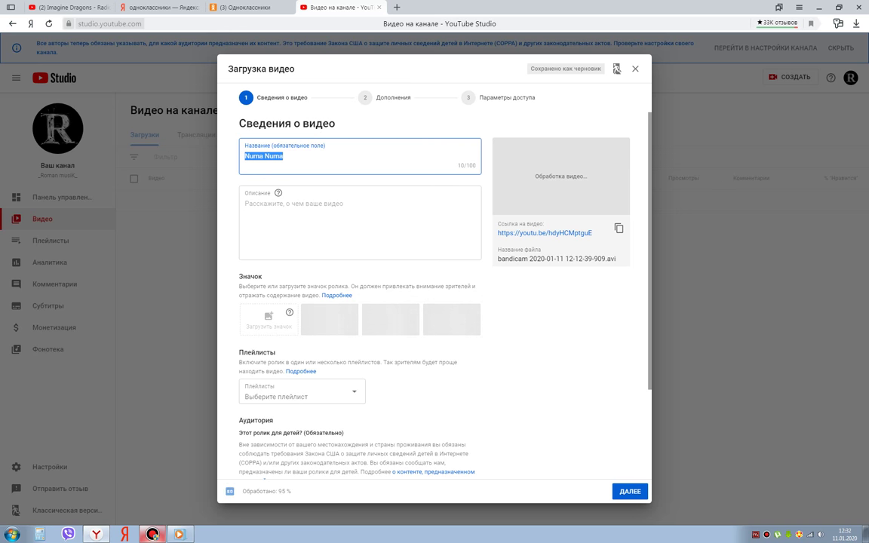
left_click(287, 207)
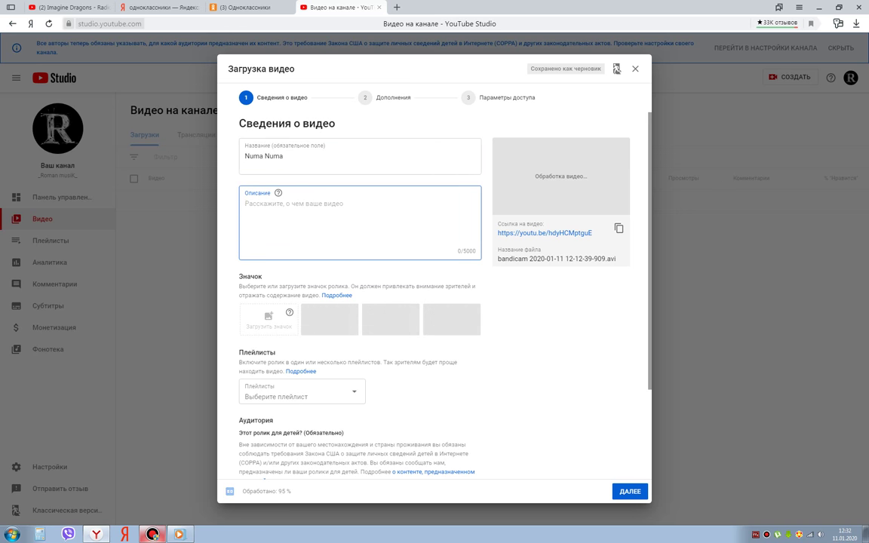
right_click(274, 205)
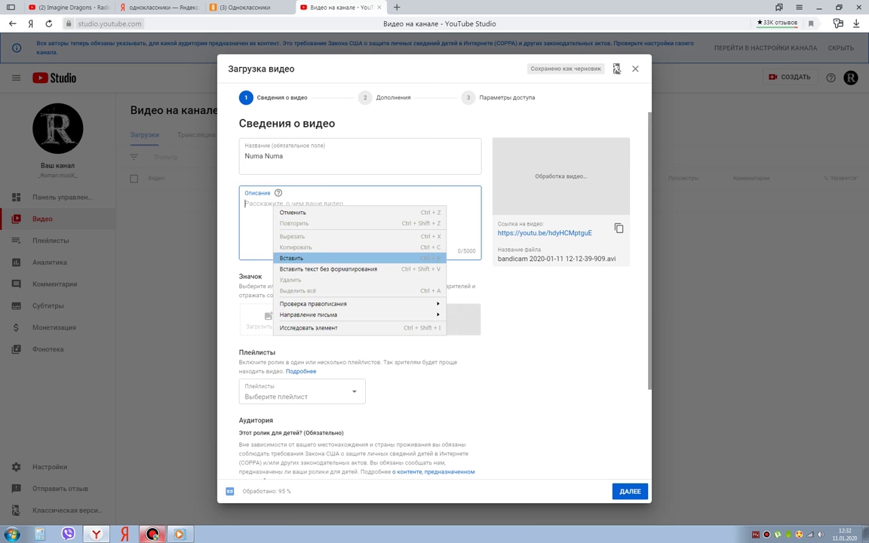
left_click(292, 258)
key("ctrl+v")
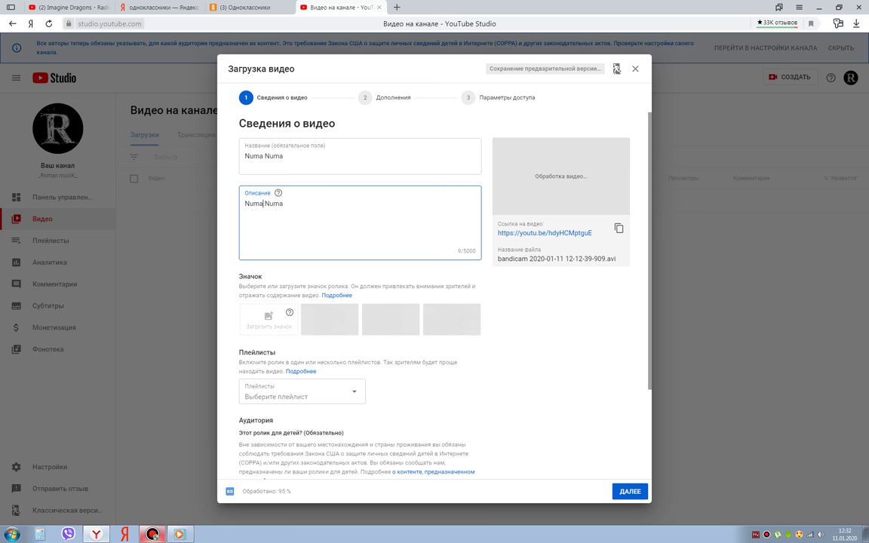
Turn the description text into the hashtag "#Numa_Numa"
left_click(265, 204)
key("BackSpace")
type("_")
type("#")
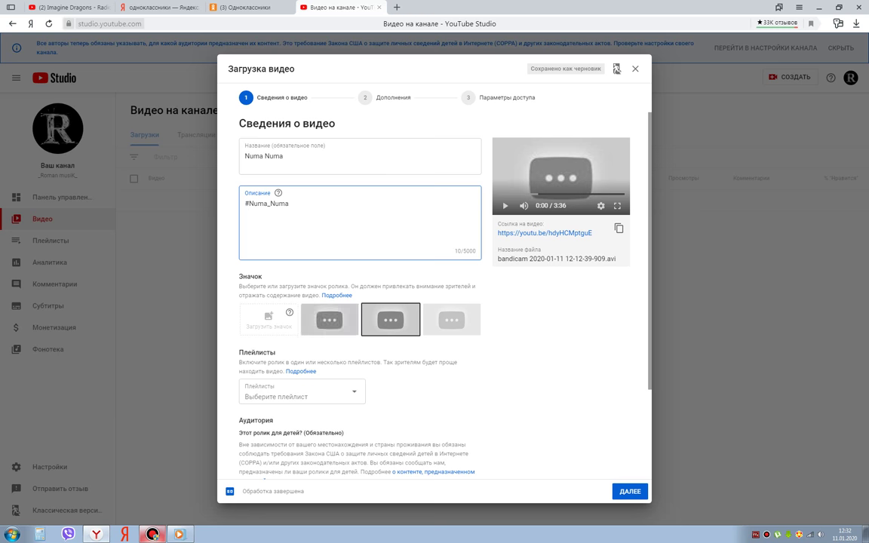
Set the audience to "Ролик не для детей" and expand the optional age restriction settings
scroll(434, 302, "down", 1)
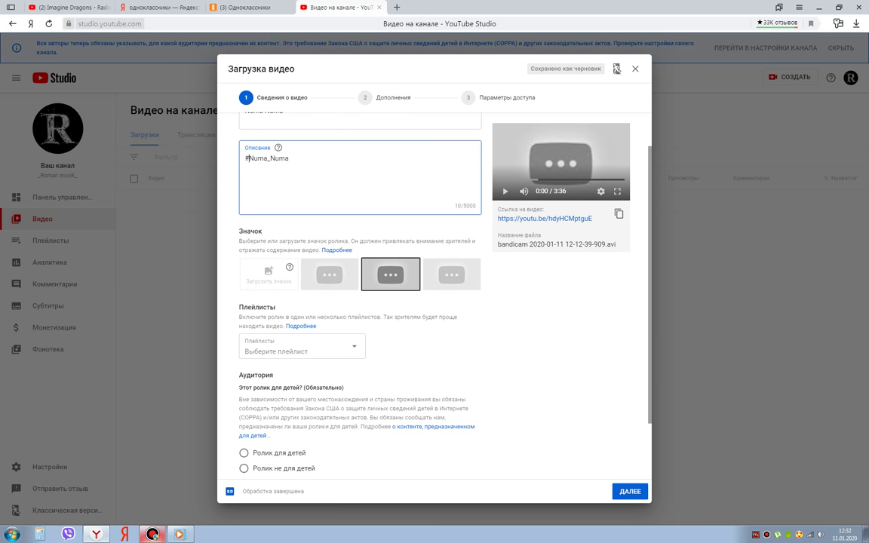
left_click(505, 191)
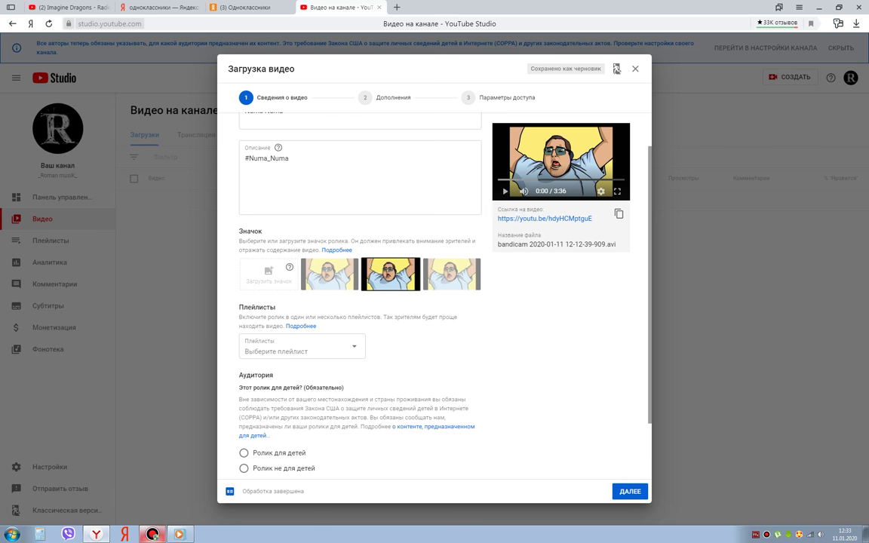
scroll(434, 294, "down", 1)
scroll(434, 295, "down", 2)
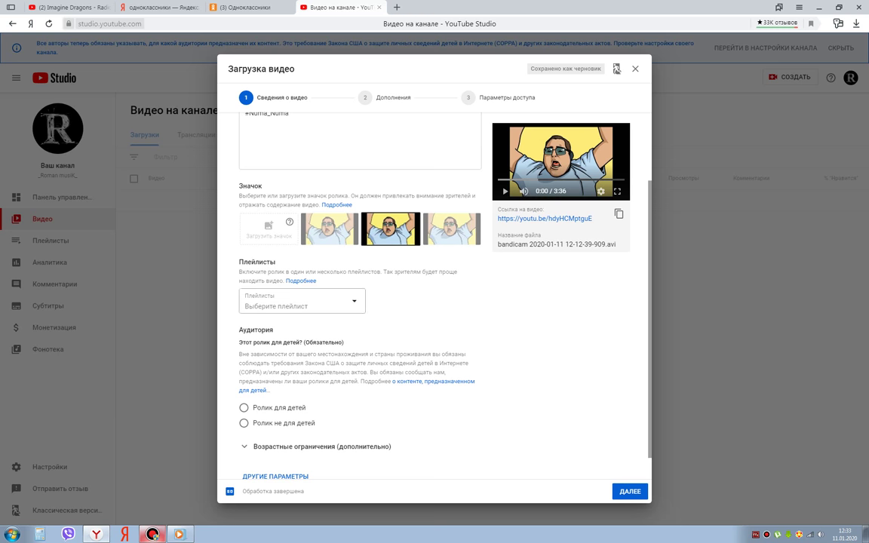
scroll(433, 294, "down", 2)
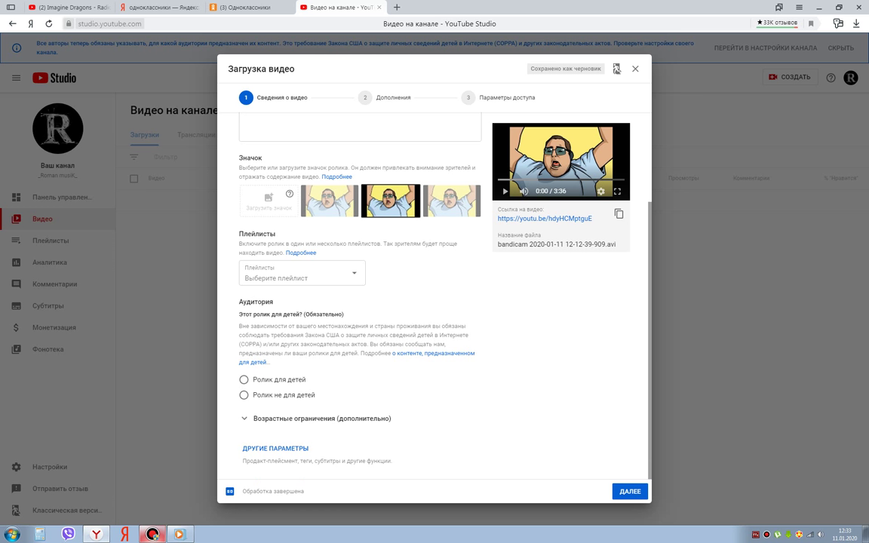
left_click(244, 396)
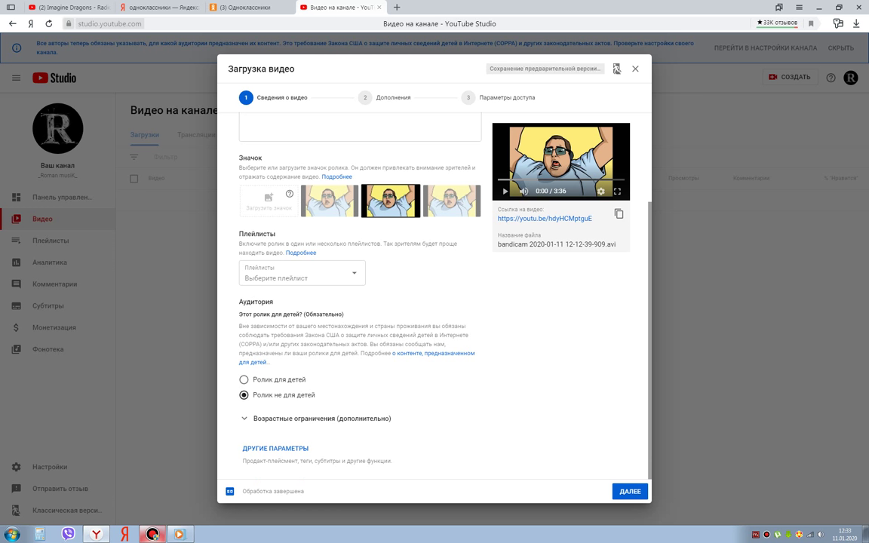
left_click(243, 418)
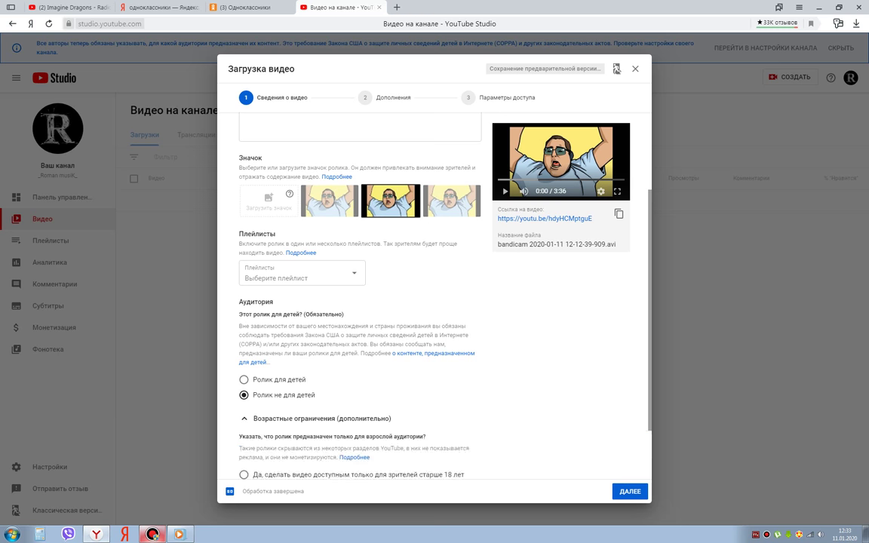
scroll(358, 302, "down", 1)
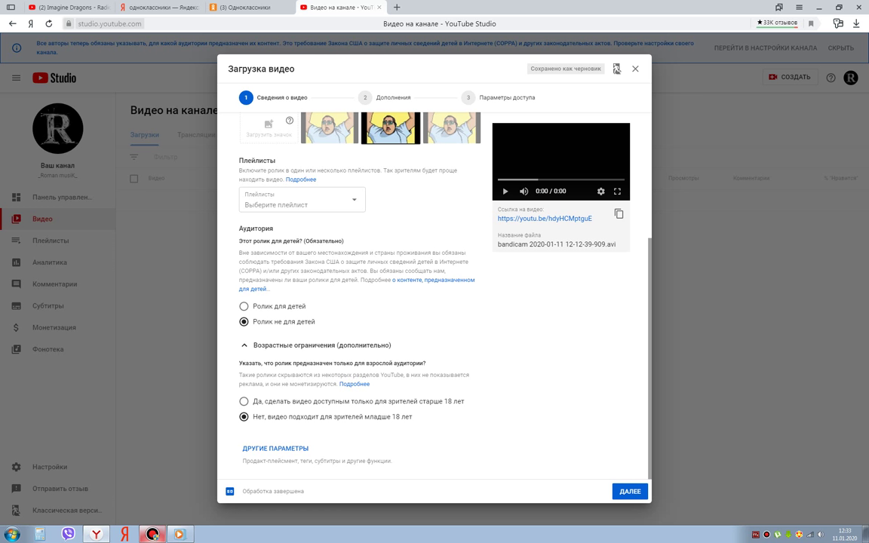
Continue to the end screen editor and add a video element set to "Самое новое"
left_click(626, 489)
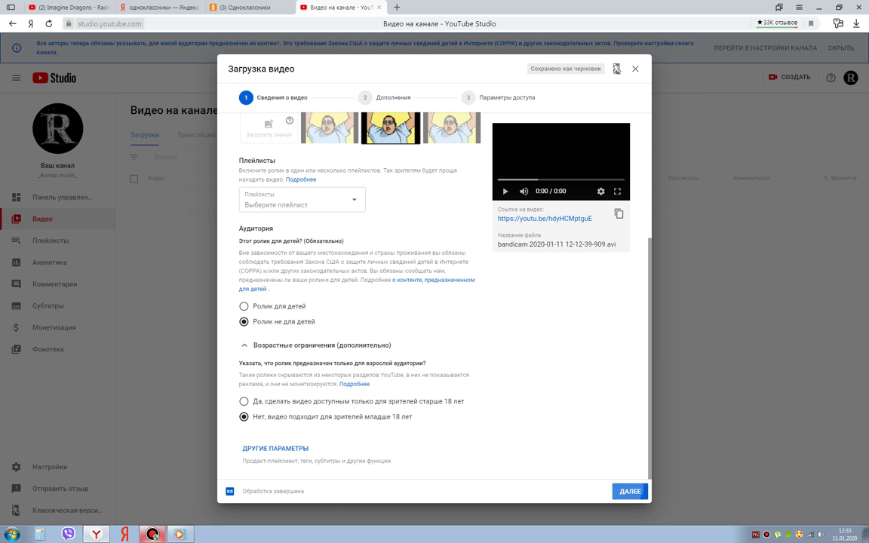
left_click(630, 491)
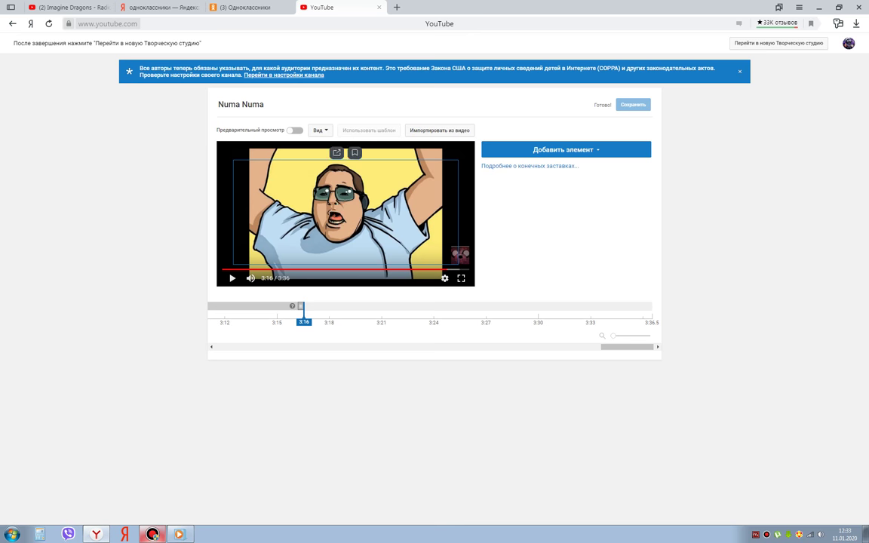
left_click(566, 149)
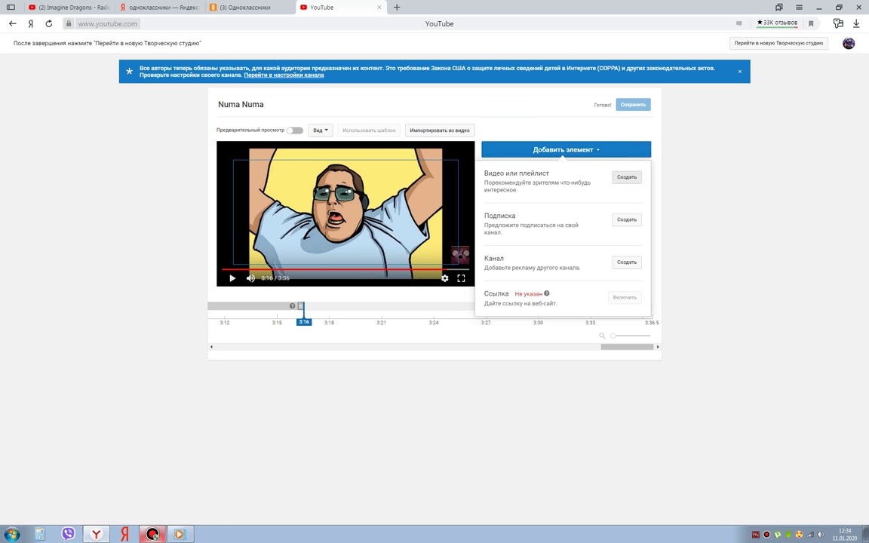
left_click(627, 177)
left_click(326, 253)
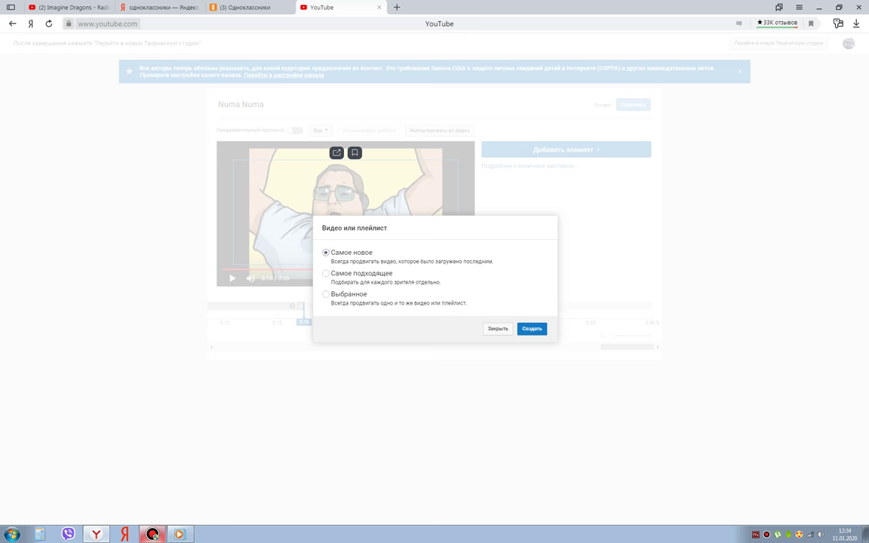
left_click(532, 329)
left_click(532, 328)
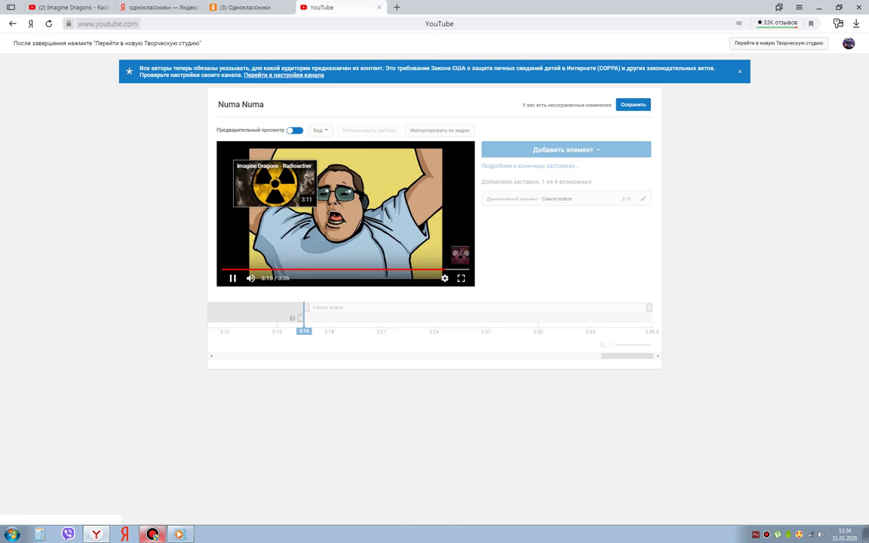
Preview the end screen with the newest-video element and mute the player's sound
left_click(294, 130)
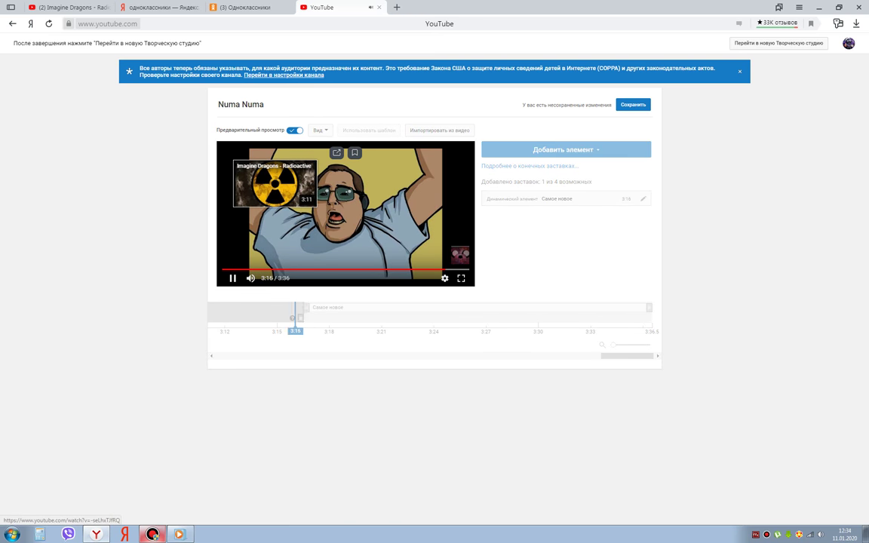
left_click(251, 278)
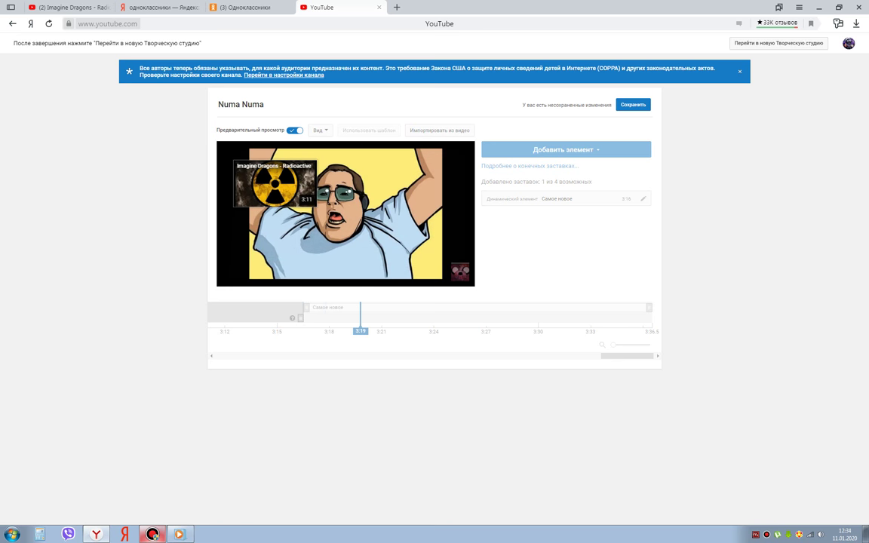
left_click(295, 131)
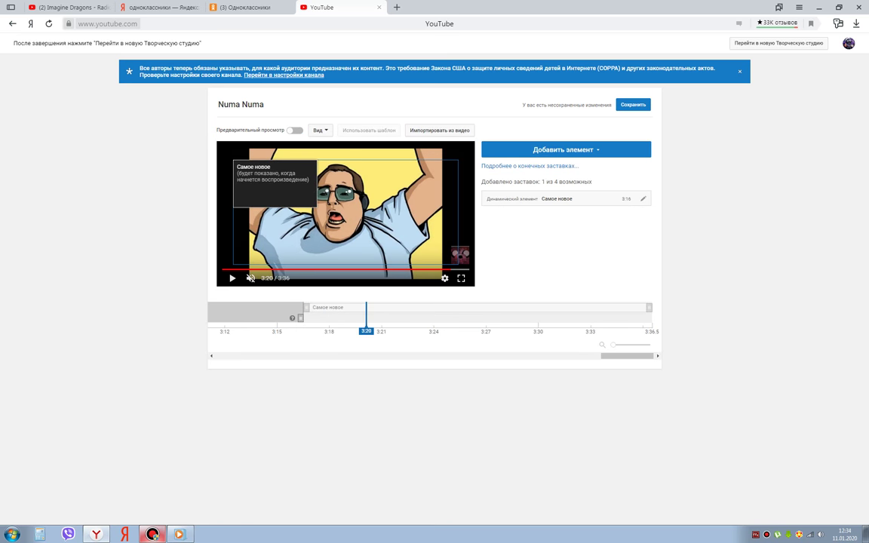
Add a second video element set to "Самое подходящее" and preview the end screen with both elements
left_click(565, 150)
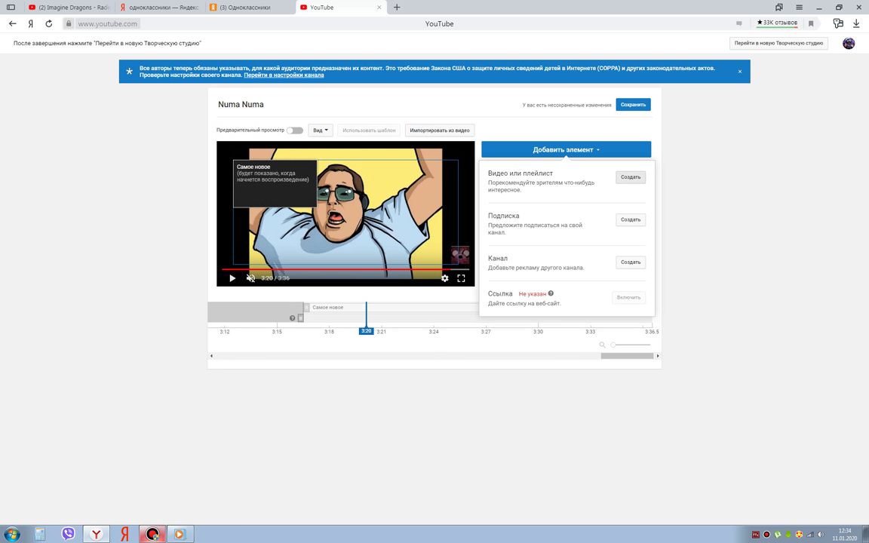
left_click(631, 176)
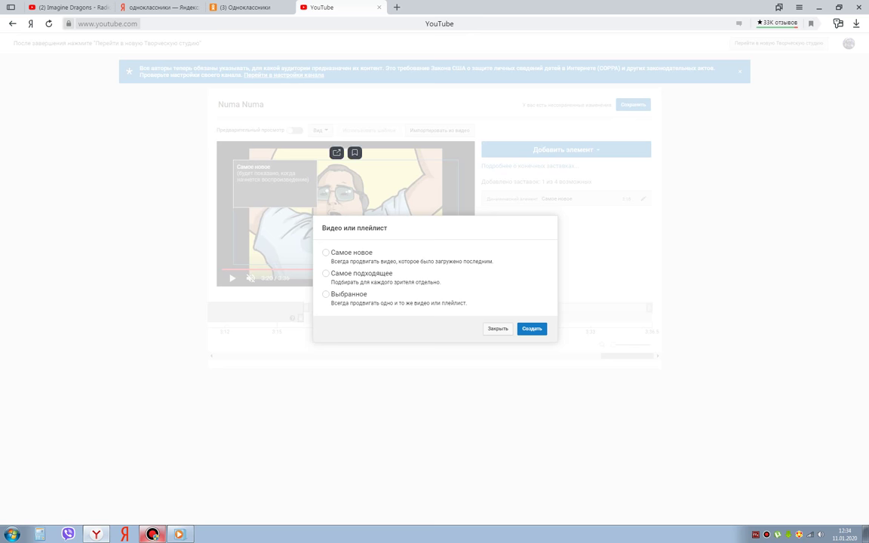
left_click(326, 274)
left_click(532, 329)
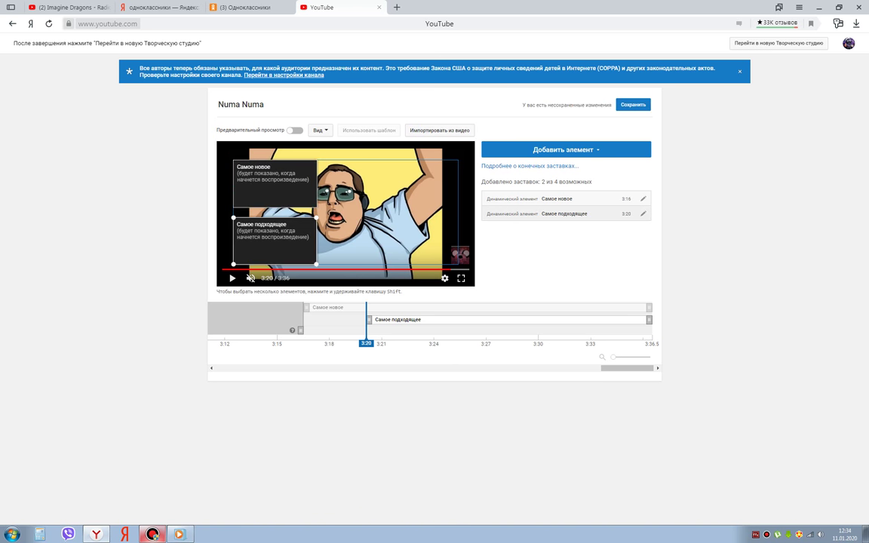
left_click(294, 130)
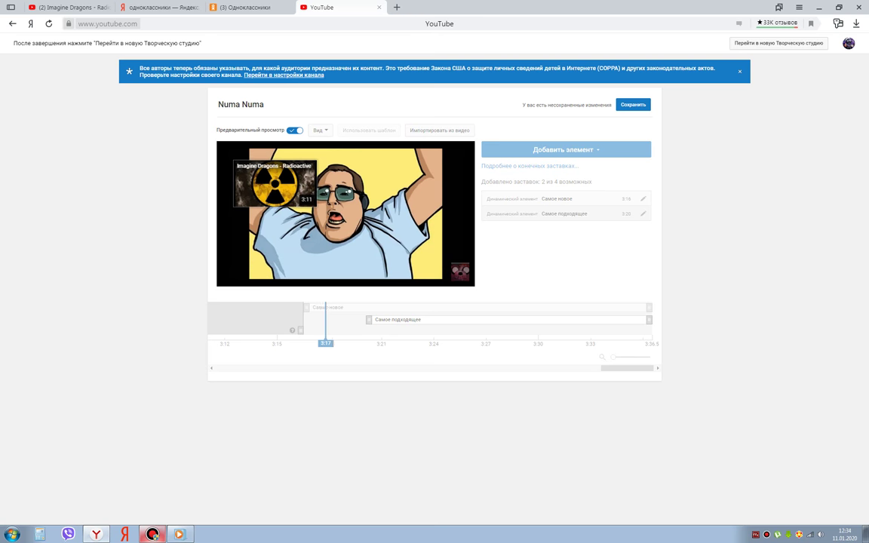
left_click(294, 131)
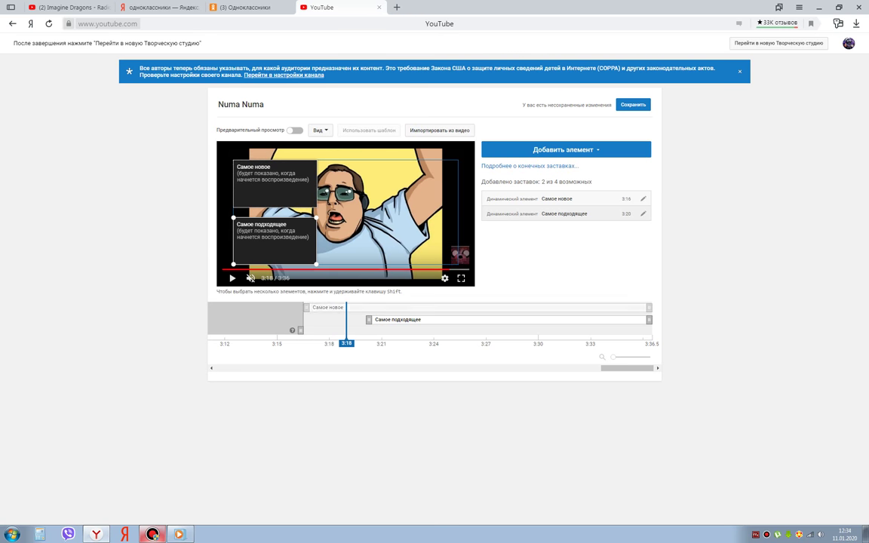
Move the start of both end screen elements on the timeline to about 3:31
left_click(306, 308)
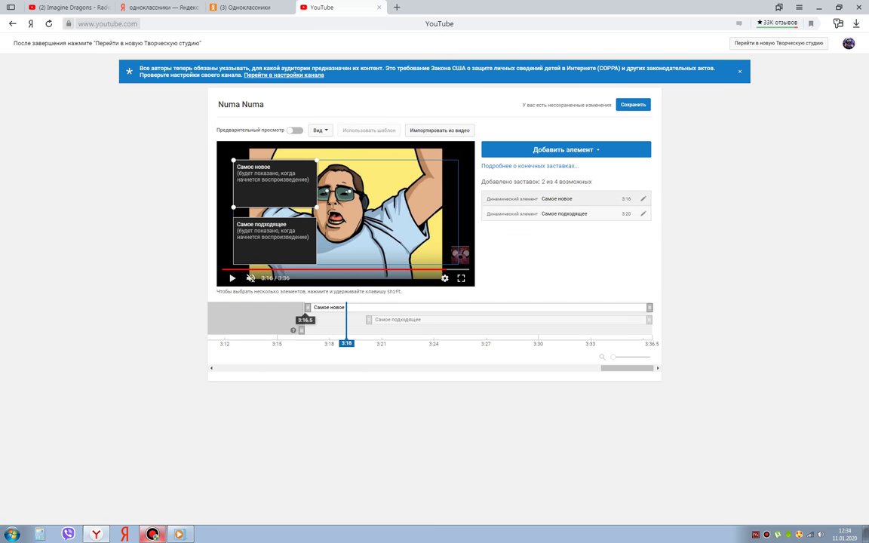
left_click_drag(306, 308, 563, 320)
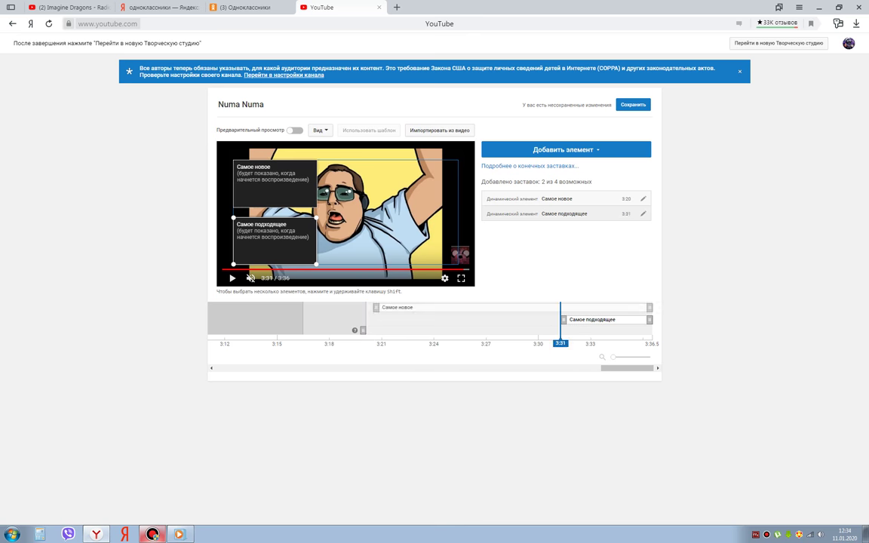
left_click_drag(376, 308, 564, 308)
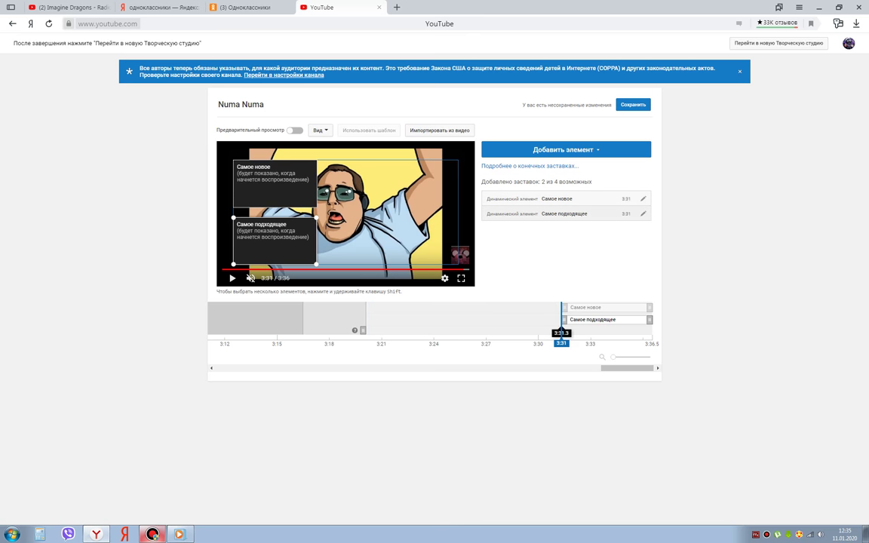
left_click(564, 321)
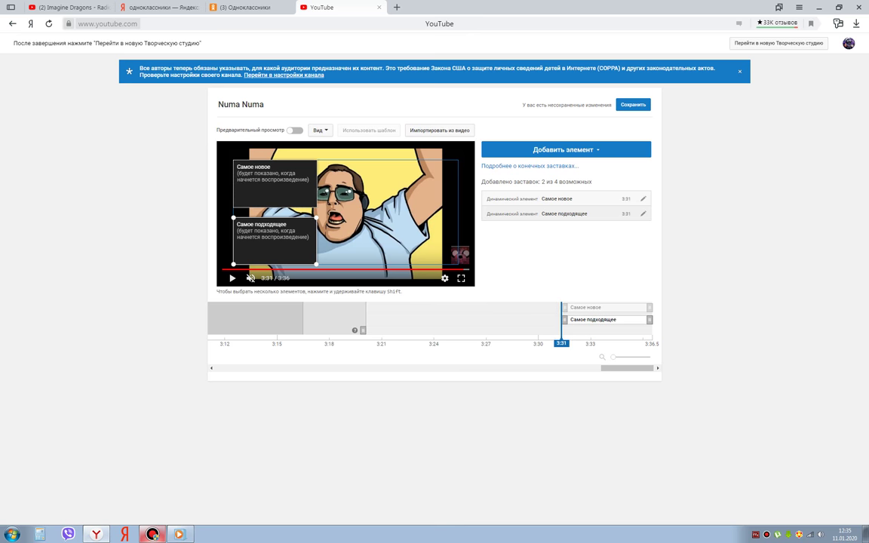
Add a third video element using "Выбранное" with the "Jingle Bells" video and place it in the upper right of the video frame
left_click(566, 149)
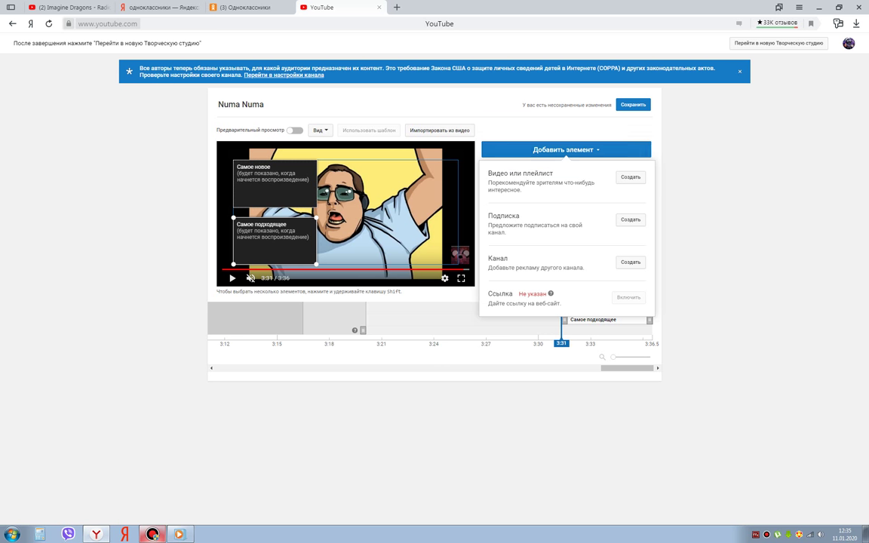
left_click(630, 177)
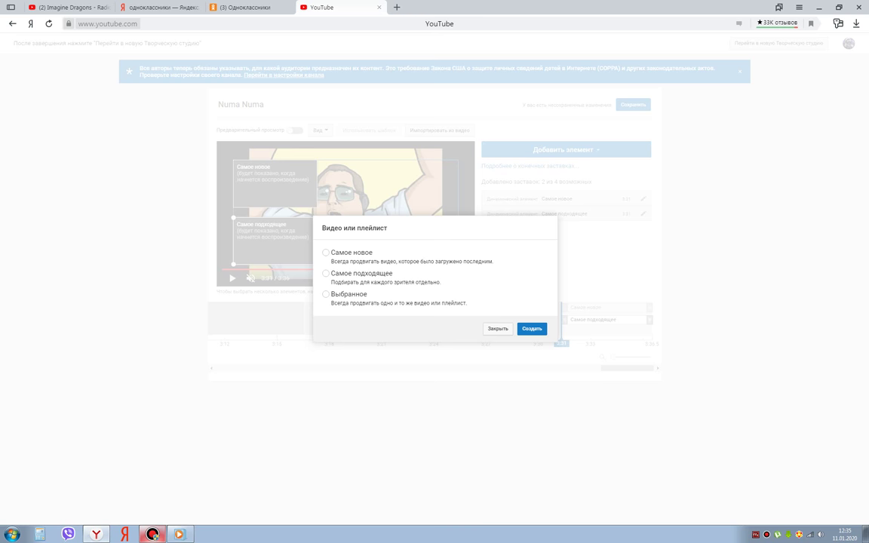
left_click(327, 294)
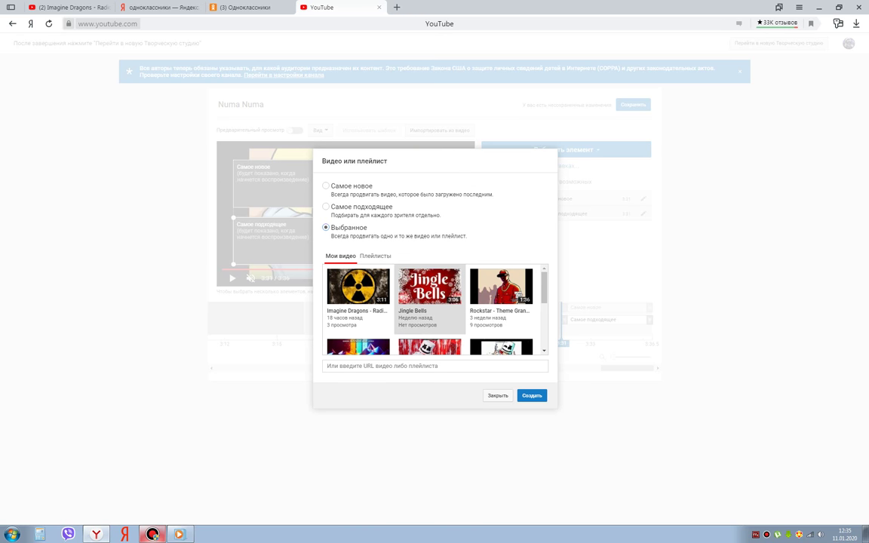
scroll(430, 302, "down", 3)
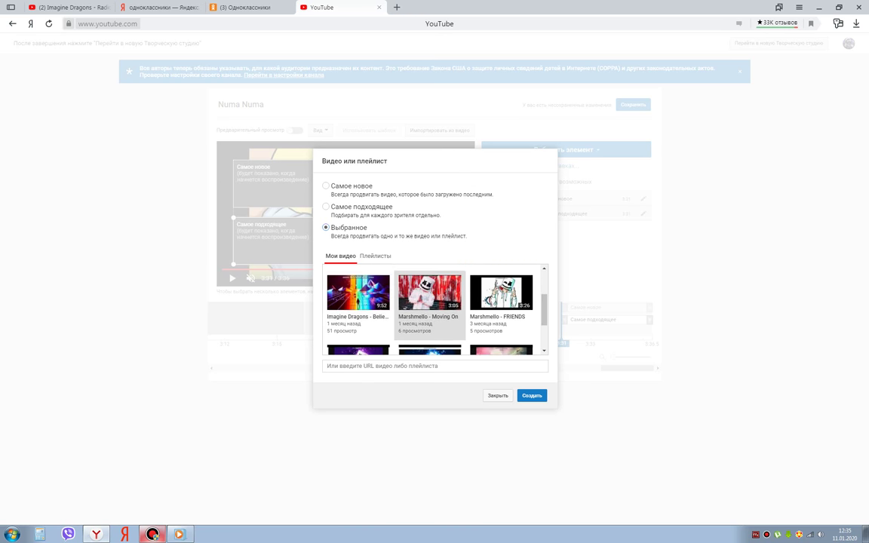
scroll(431, 302, "up", 2)
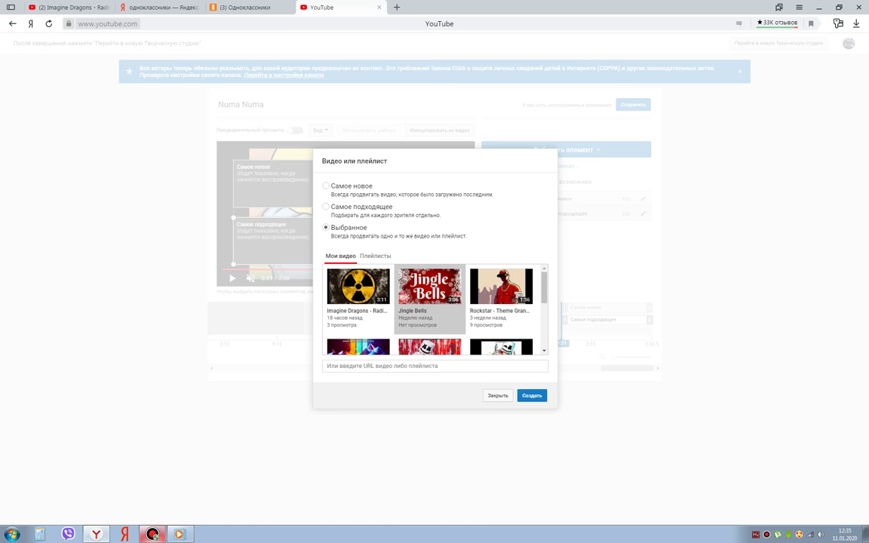
left_click(533, 396)
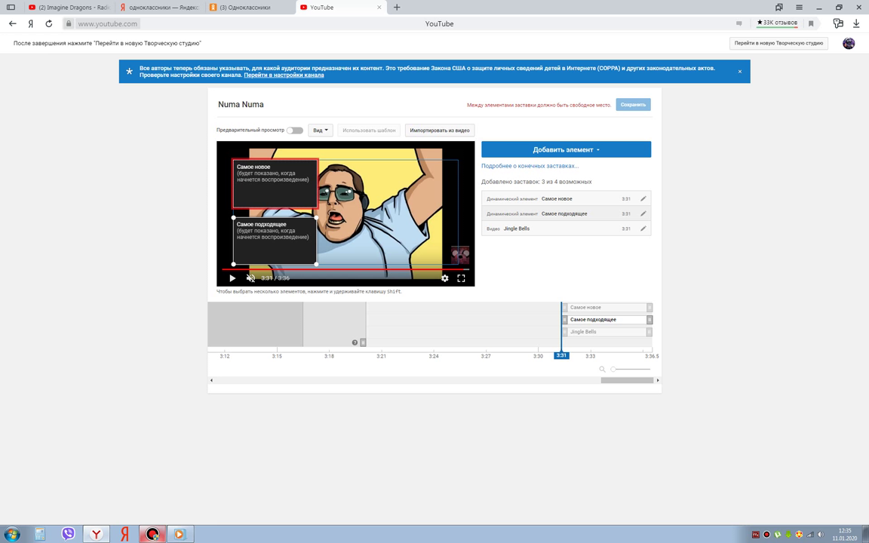
left_click_drag(276, 185, 418, 189)
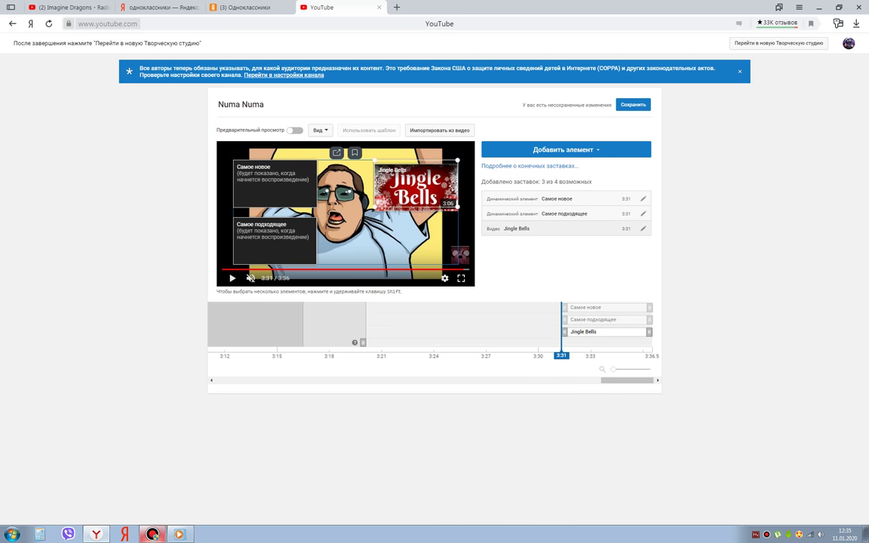
Preview the end screen with the three video elements and briefly check the Bandicam recording window
left_click(294, 130)
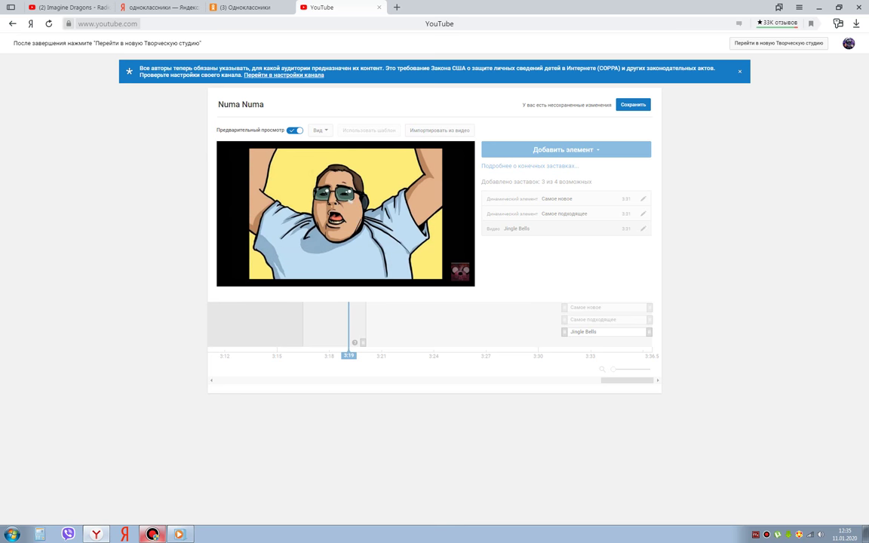
left_click(155, 537)
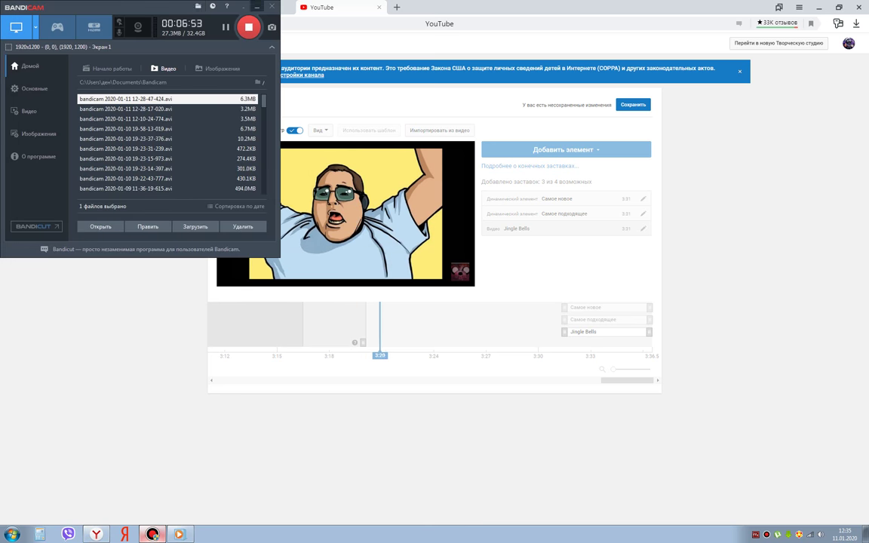
left_click(258, 7)
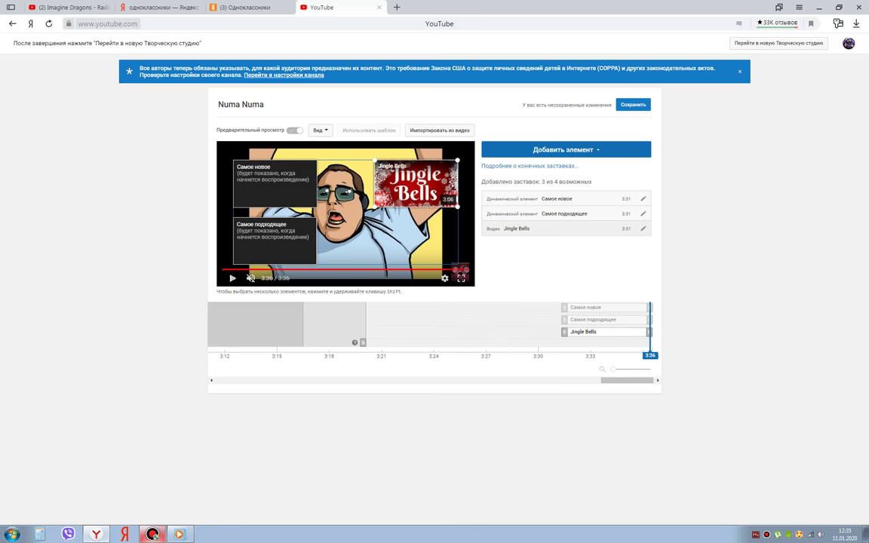
Add a "Подписка" element to the end screen and preview the last seconds of the video with all four elements
left_click(566, 149)
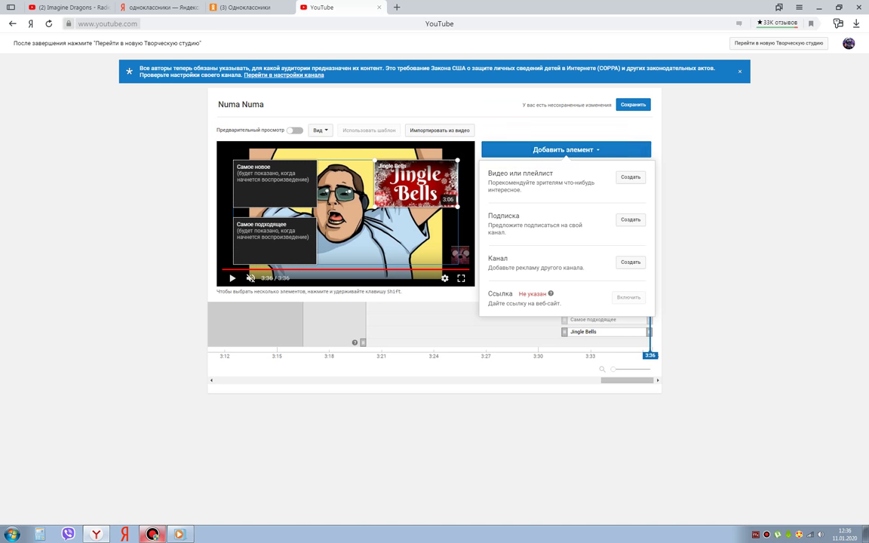
left_click(630, 220)
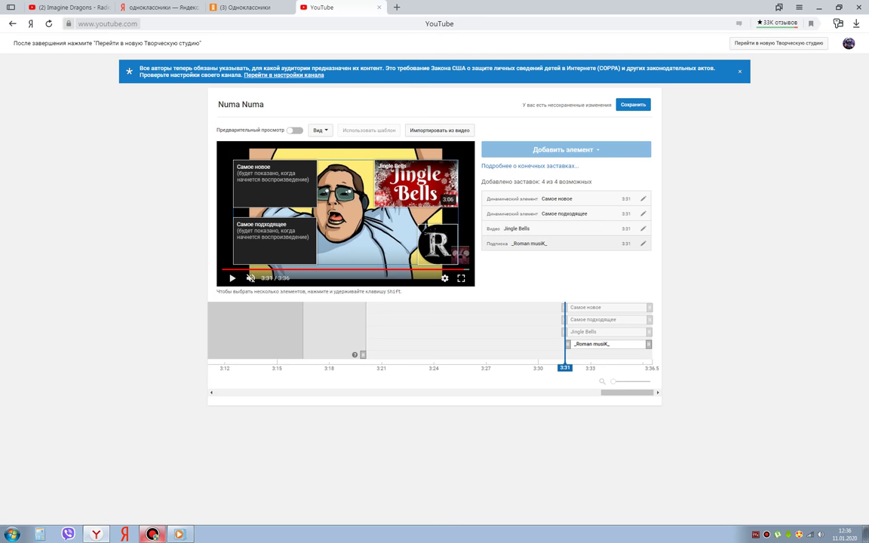
left_click(294, 129)
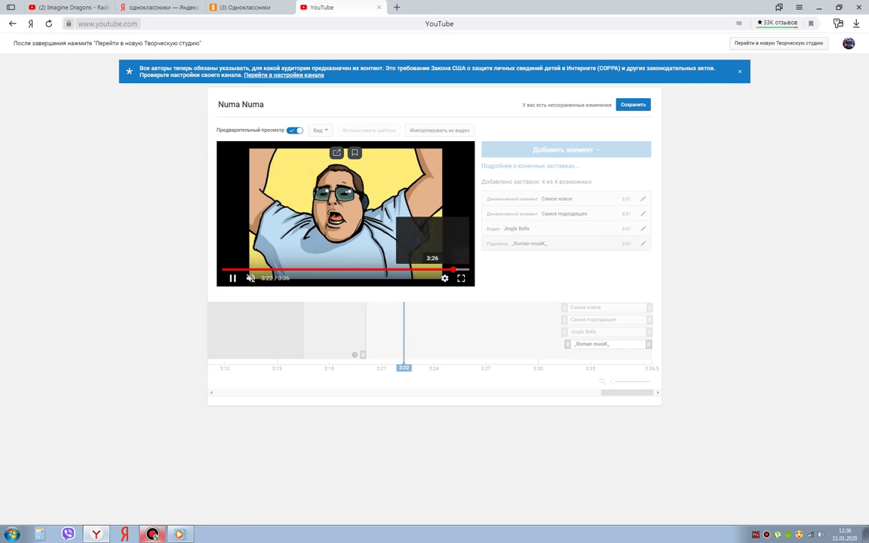
left_click(452, 269)
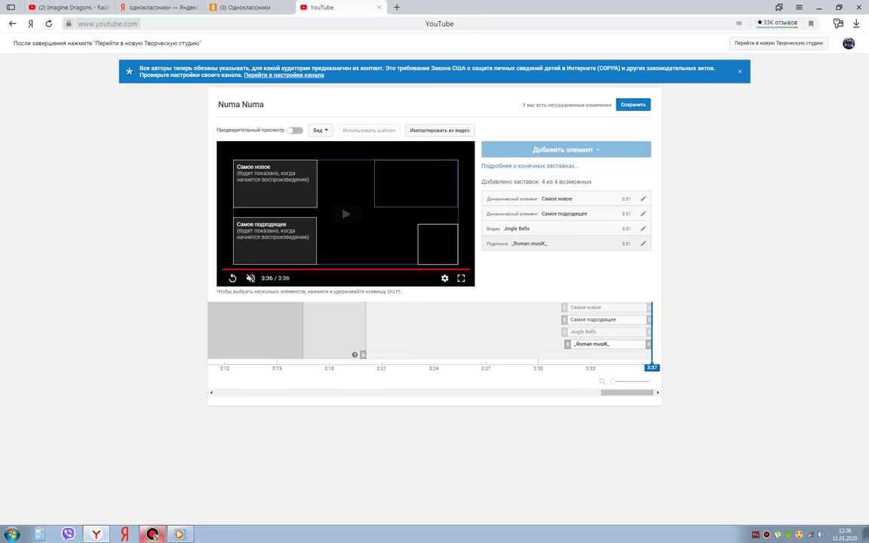
Stagger the timeline starts so "Самое новое" begins first and "Самое подходящее" slightly after it, both before "Jingle Bells" at about 3:31
mouse_move(565, 320)
left_mouse_down()
mouse_move(567, 344)
mouse_move(557, 308)
mouse_move(571, 308)
mouse_move(561, 308)
left_mouse_up()
left_click(585, 344)
left_click(562, 320)
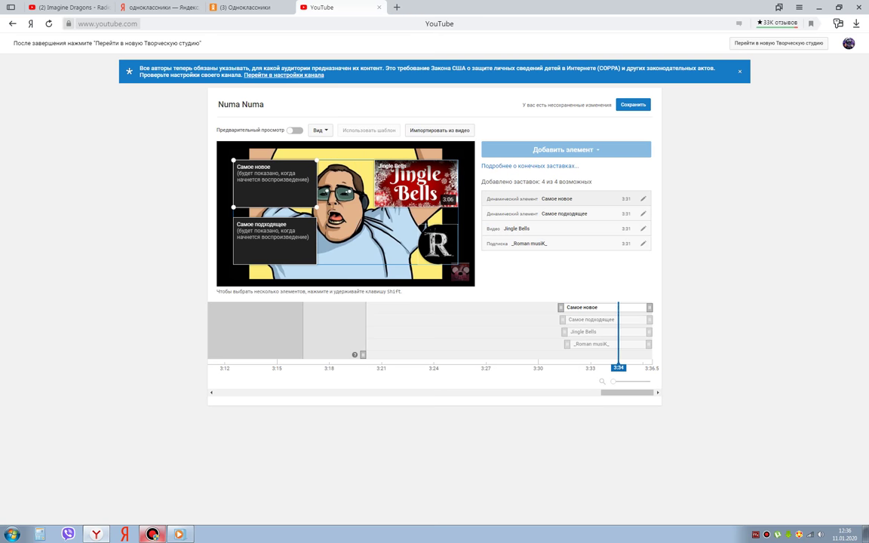
Preview the staggered end screen elements near the end of the video and save the end screen
left_click(295, 131)
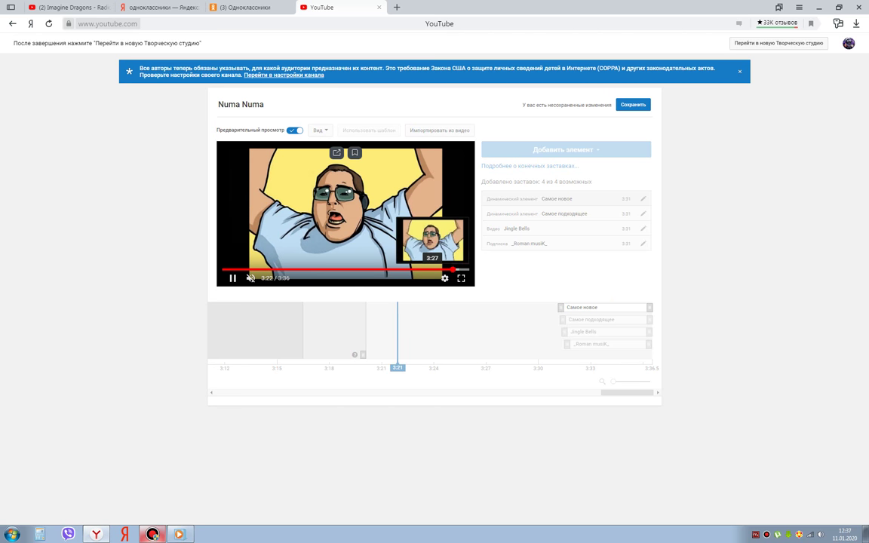
left_click(458, 270)
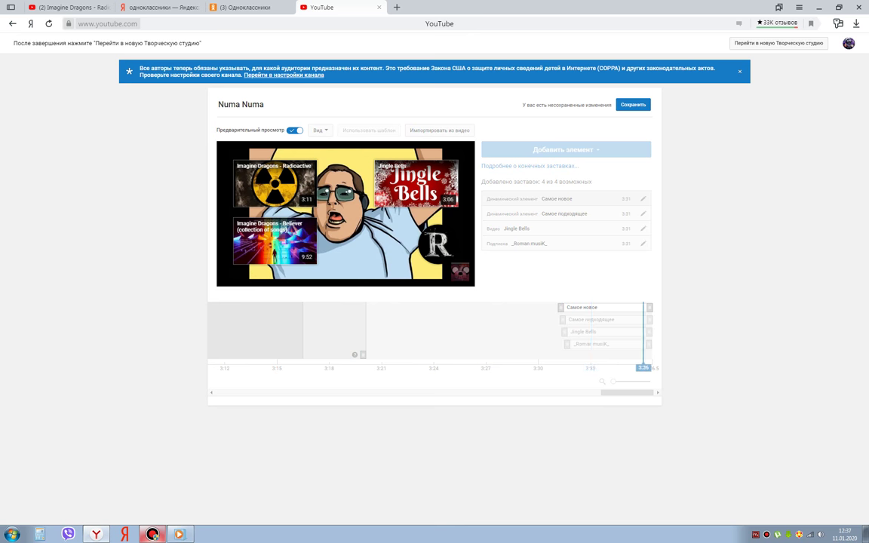
left_click(633, 105)
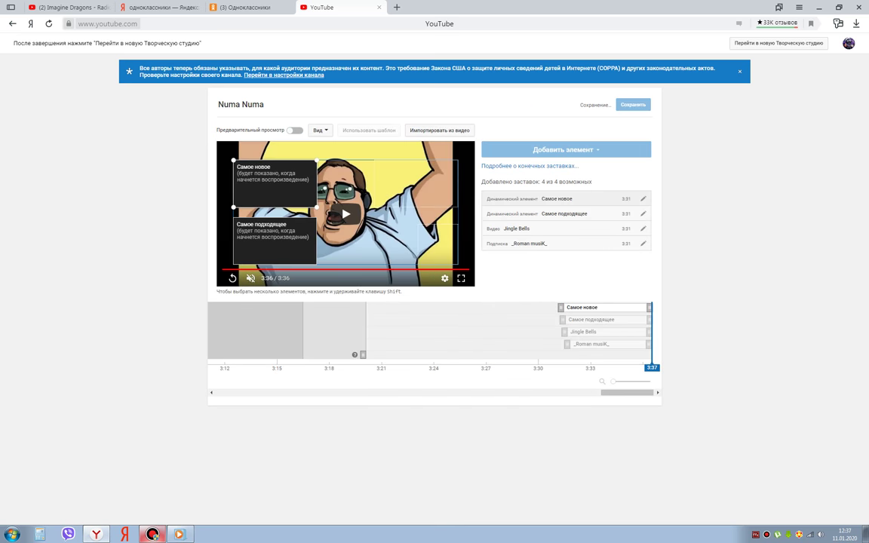
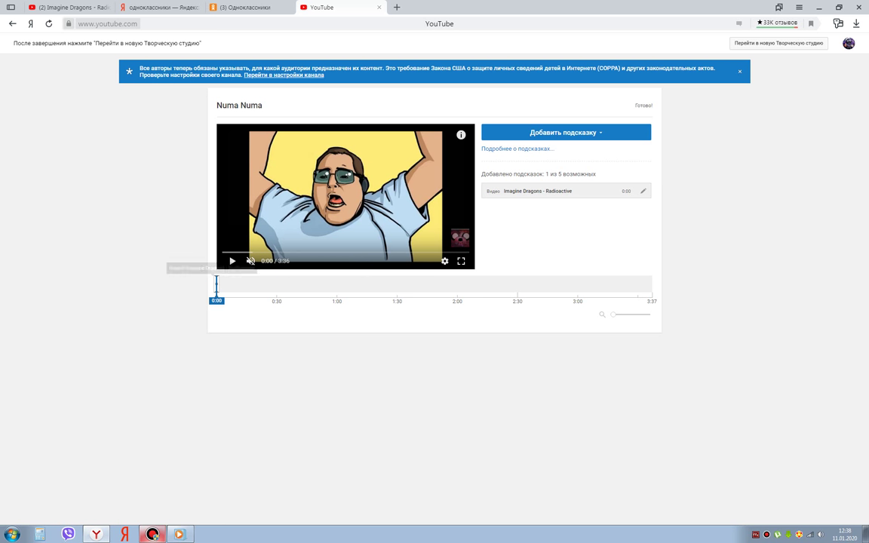
Move the "Imagine Dragons - Radioactive" card to 0:30 and add a video card for "Jingle Bells"
mouse_move(217, 285)
left_mouse_down()
mouse_move(289, 285)
mouse_move(278, 285)
left_mouse_up()
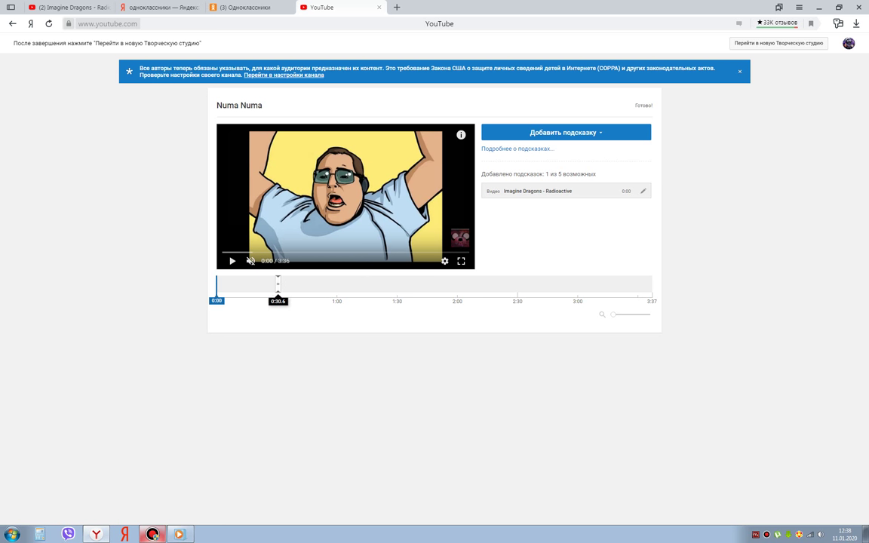
left_click(566, 132)
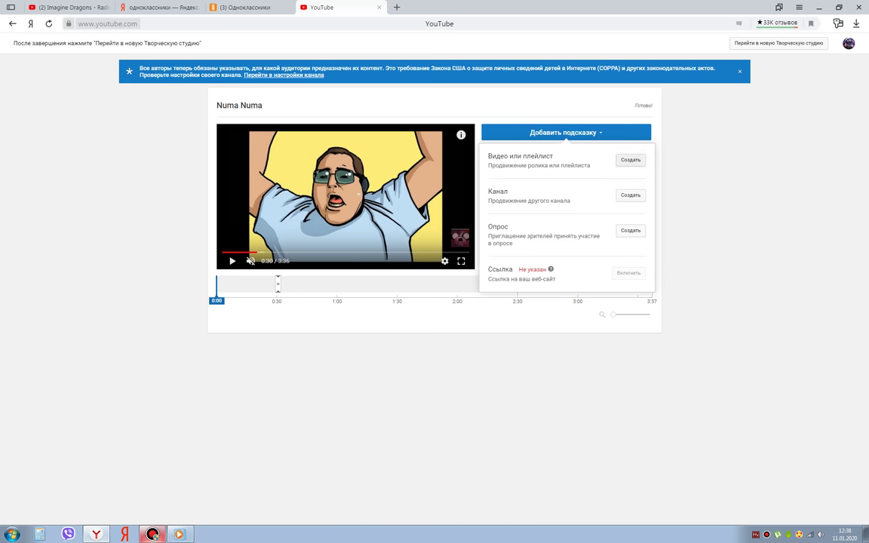
left_click(630, 160)
scroll(436, 272, "down", 2)
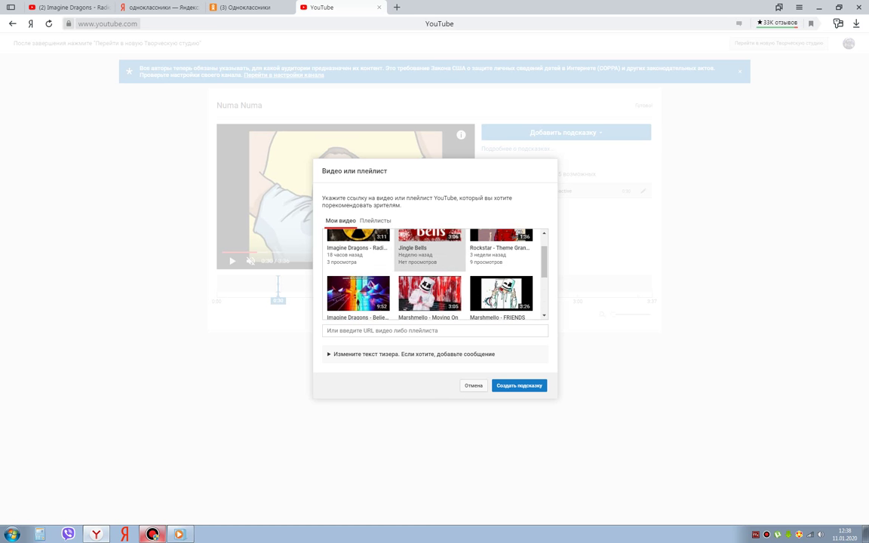
scroll(436, 271, "up", 2)
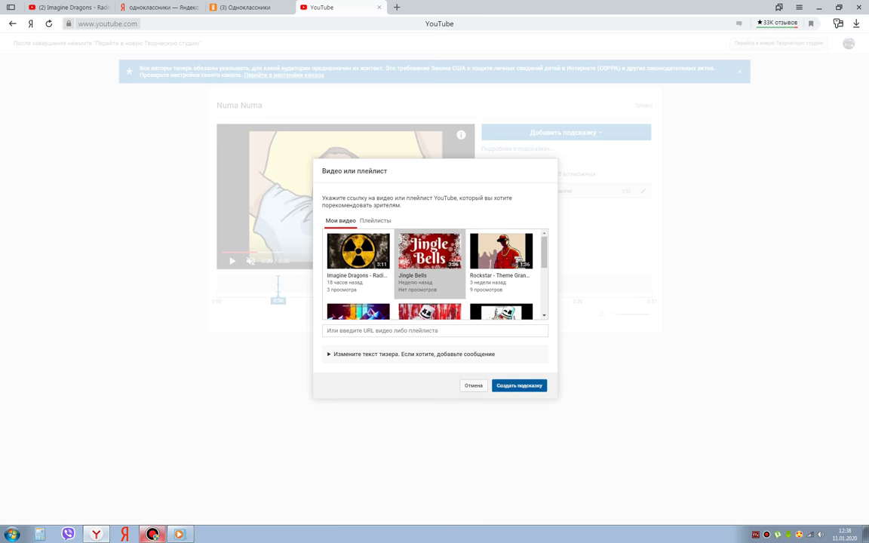
left_click(519, 385)
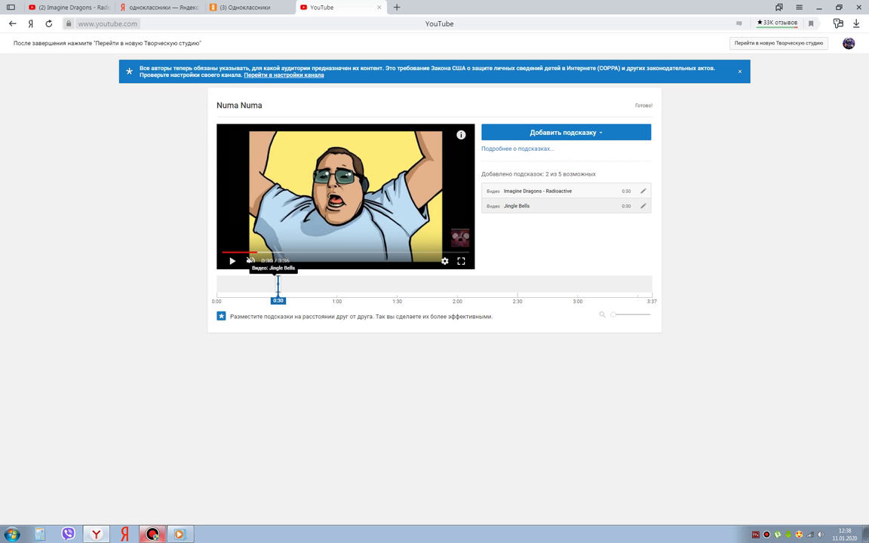
Move the "Jingle Bells" card on the timeline to 1:30
left_click(323, 284)
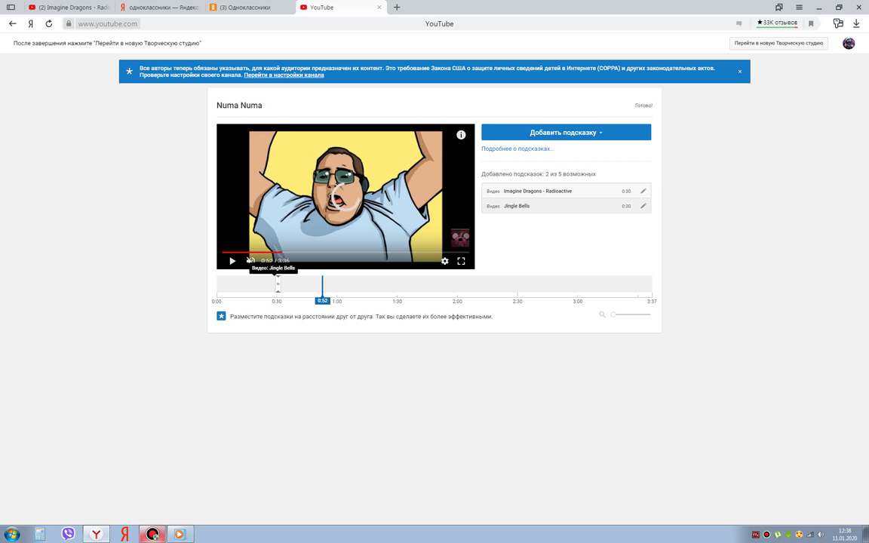
mouse_move(278, 285)
left_mouse_down()
mouse_move(460, 285)
mouse_move(397, 285)
left_mouse_up()
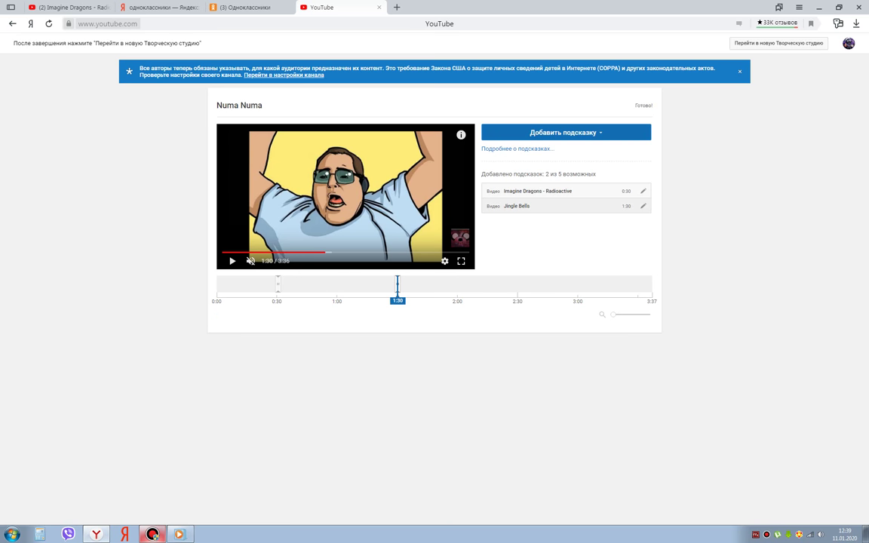
Add a third video card that promotes the "Rockstar - Theme Grand Theft Auto San Andreas" video
left_click(563, 132)
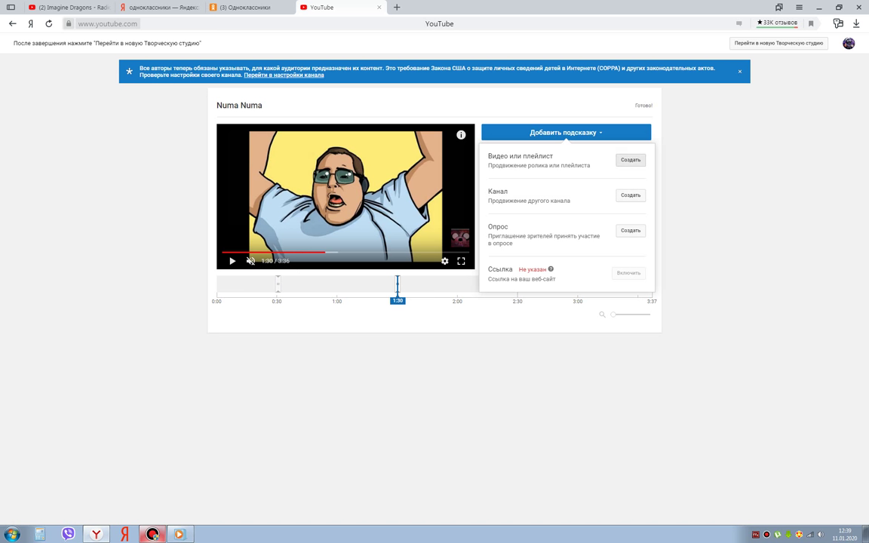
left_click(631, 160)
scroll(501, 275, "down", 1)
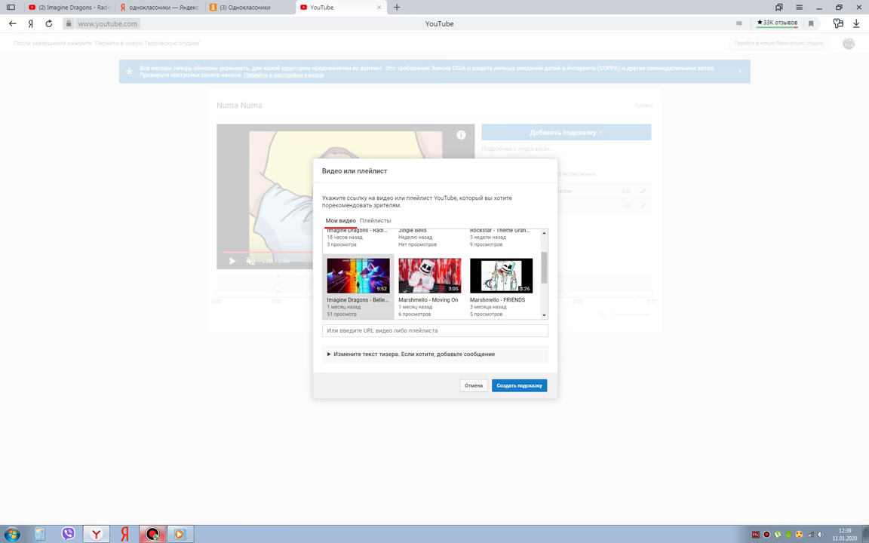
scroll(358, 279, "up", 1)
scroll(358, 279, "down", 1)
scroll(501, 264, "up", 1)
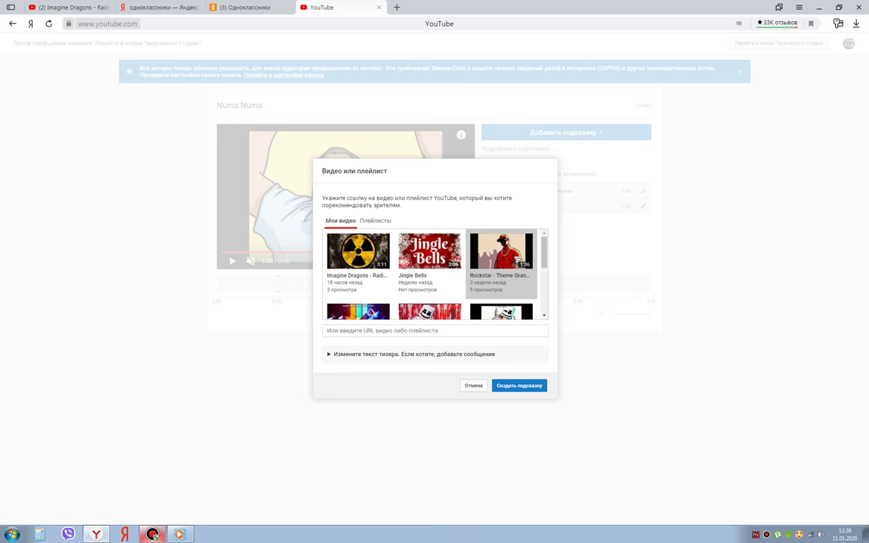
left_click(519, 386)
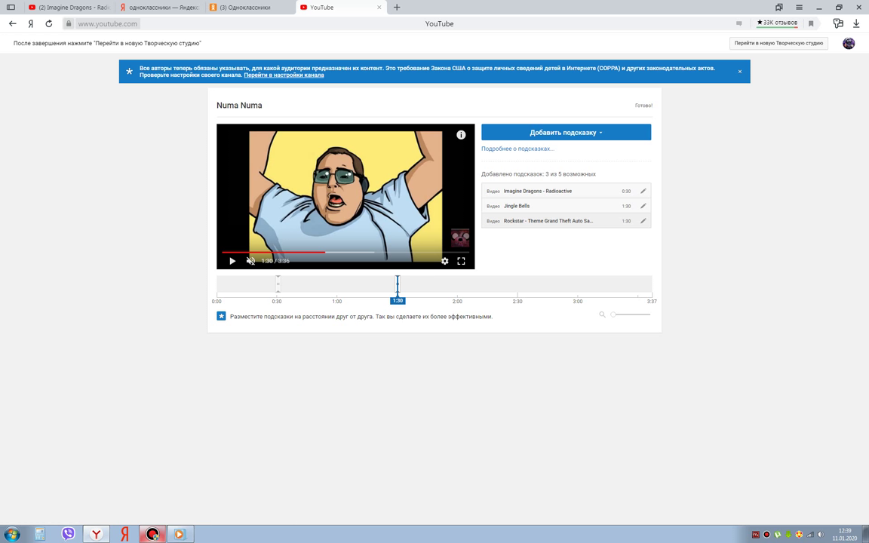
Move the "Rockstar" card to 3:00 on the timeline and briefly check the Bandicam recording window
left_click_drag(398, 301, 423, 301)
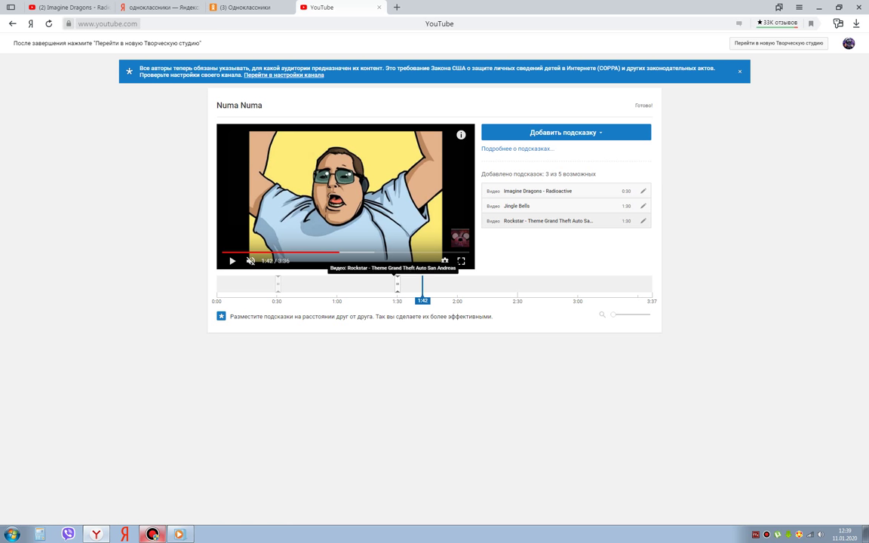
left_click_drag(398, 284, 577, 283)
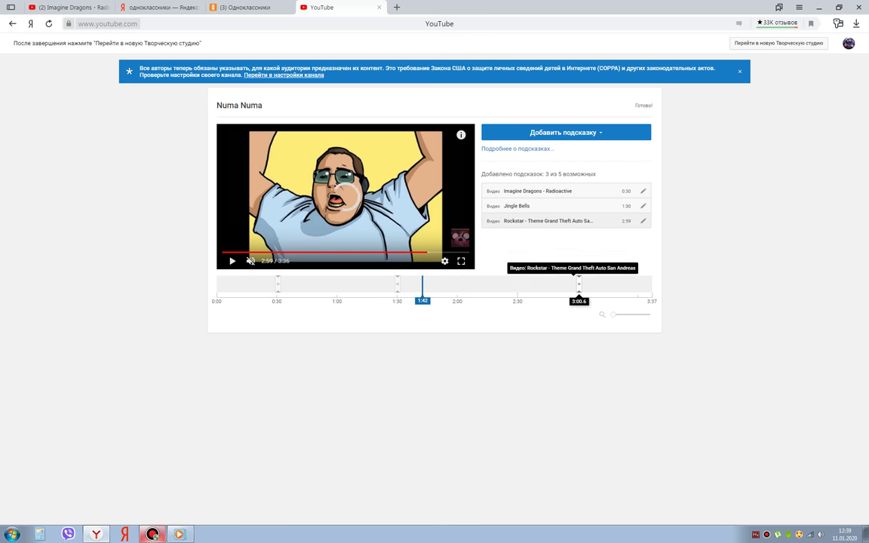
left_click_drag(579, 283, 579, 284)
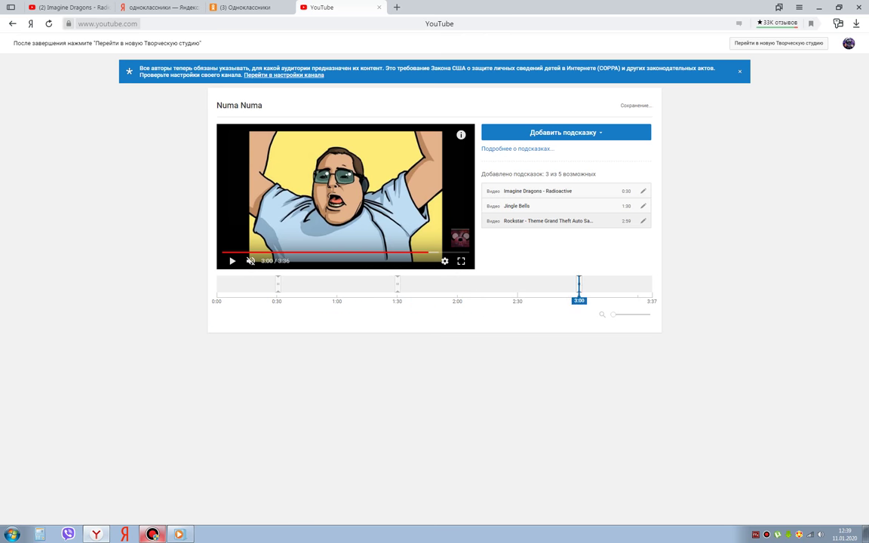
left_click(153, 534)
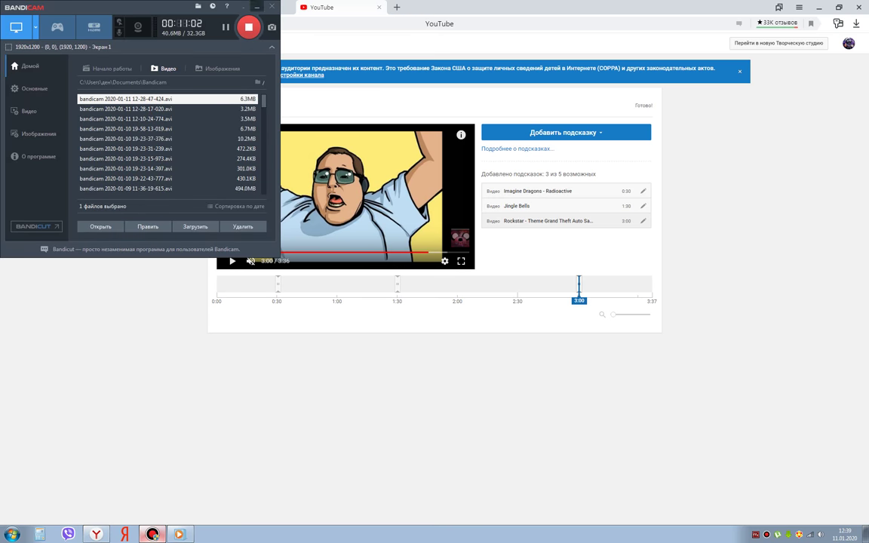
left_click(151, 535)
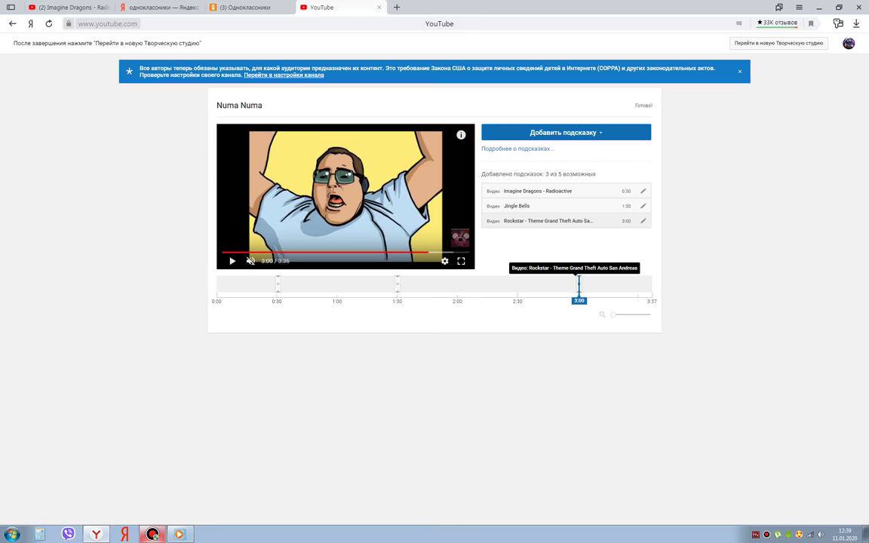
Add a video card for "Marshmello - Alone" and place it at 3:30 on the timeline
left_click(566, 132)
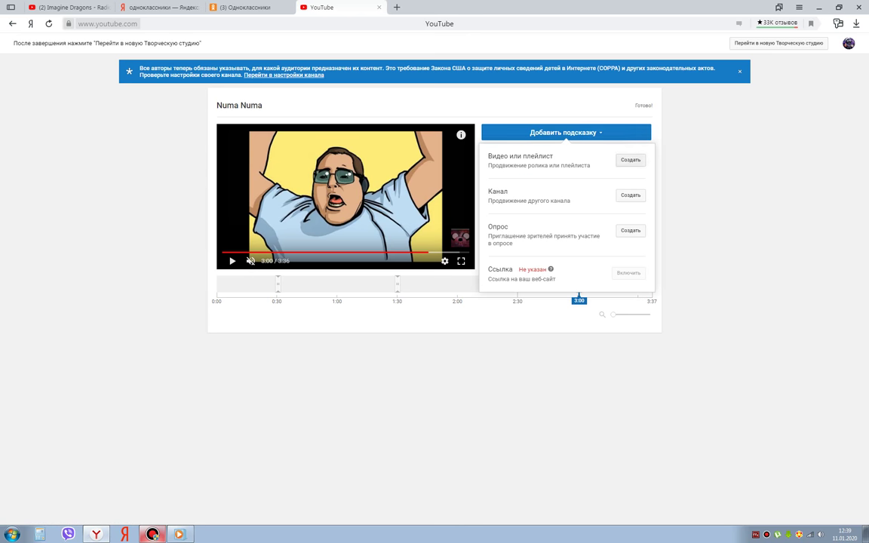
left_click(631, 160)
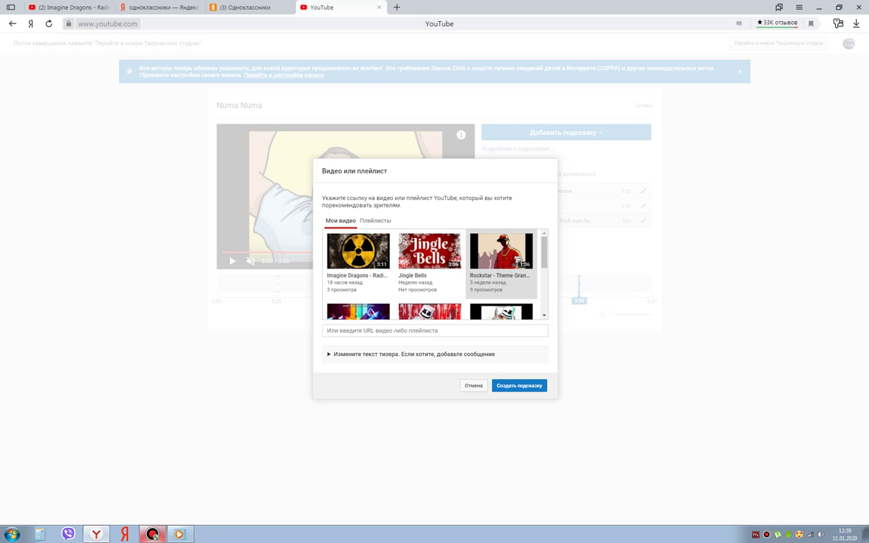
scroll(502, 256, "down", 3)
scroll(502, 256, "down", 2)
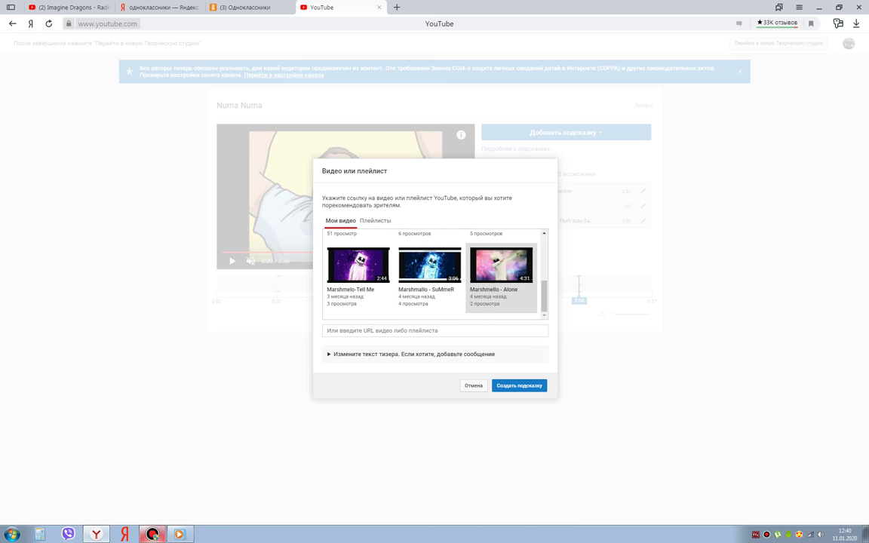
left_click(501, 278)
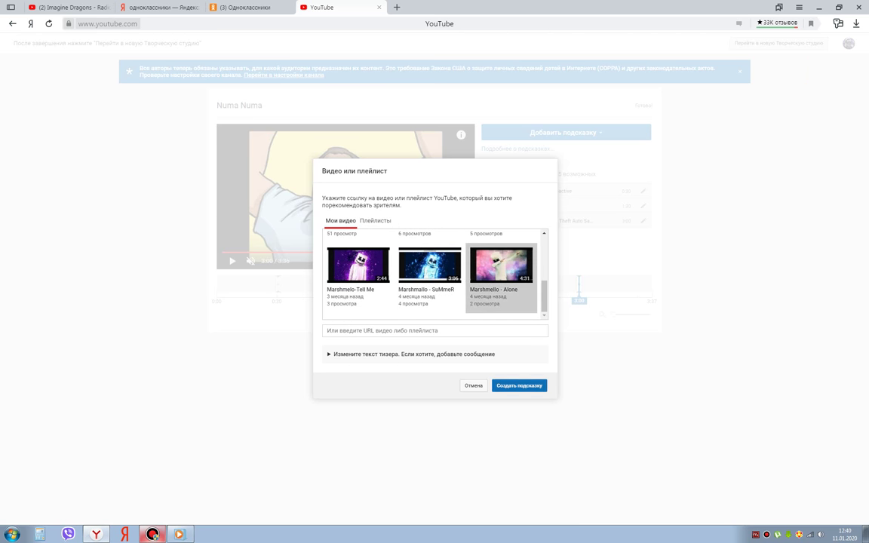
left_click(519, 386)
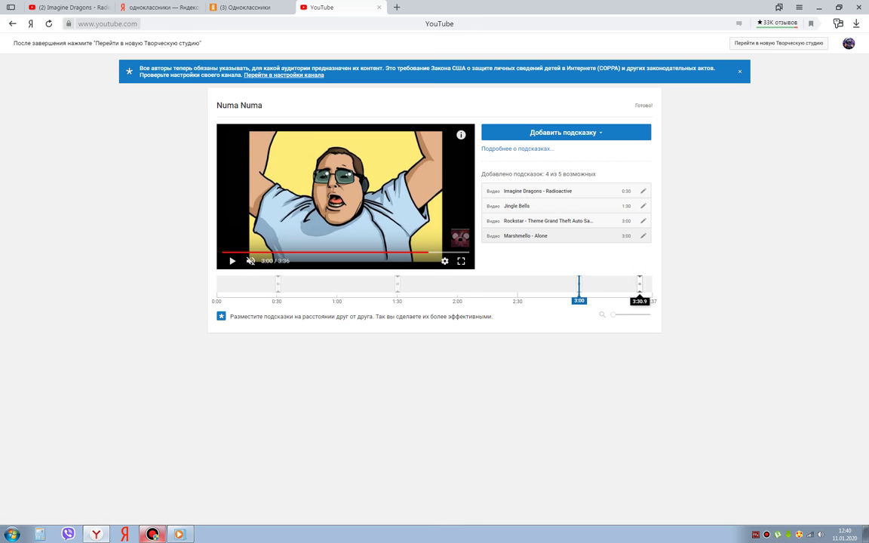
left_click(640, 285)
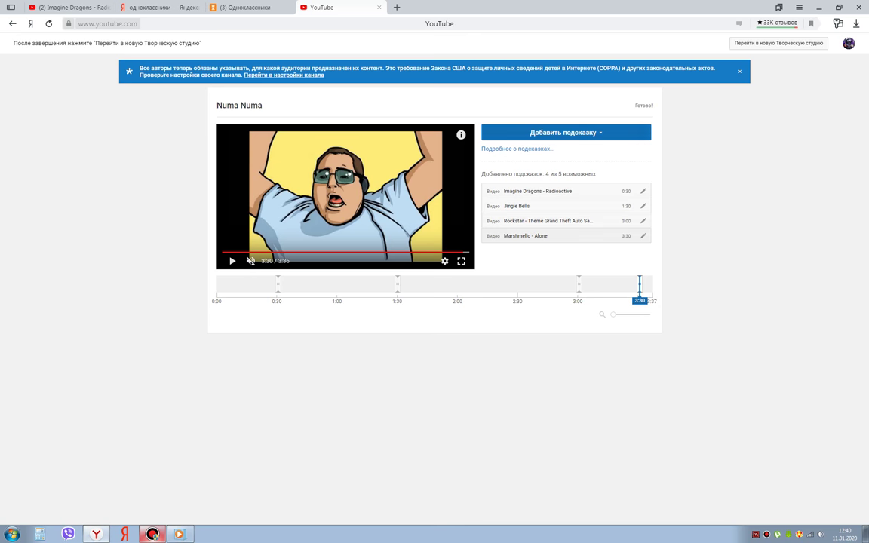
Read the help note on the requirements for adding a "Ссылка" card
left_click(566, 132)
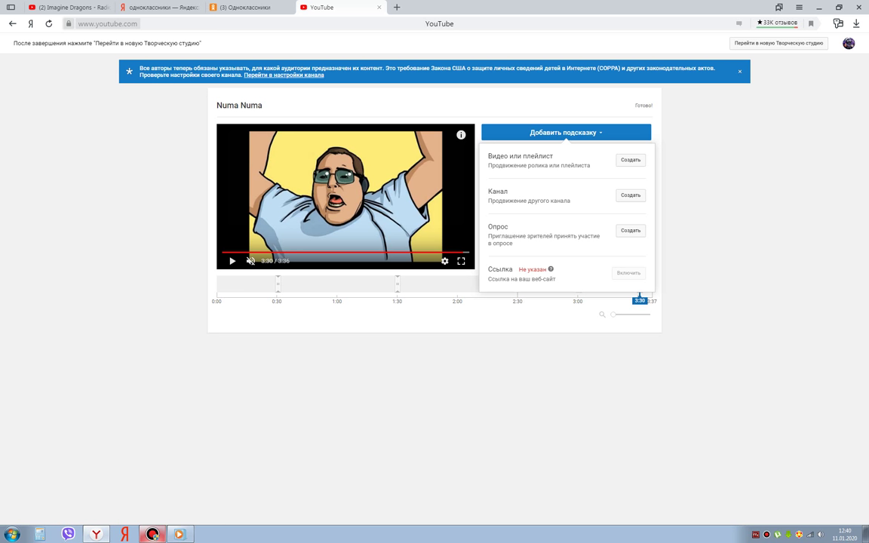
left_click(551, 269)
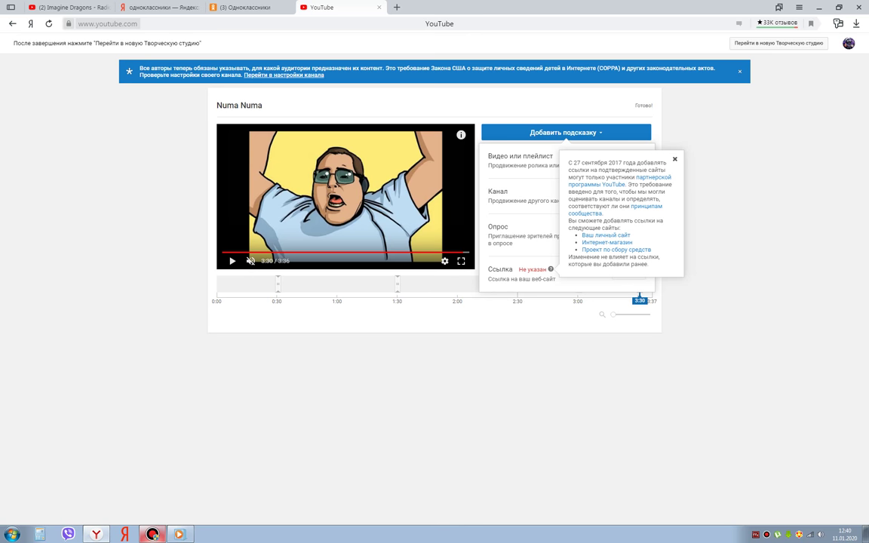
left_click(675, 160)
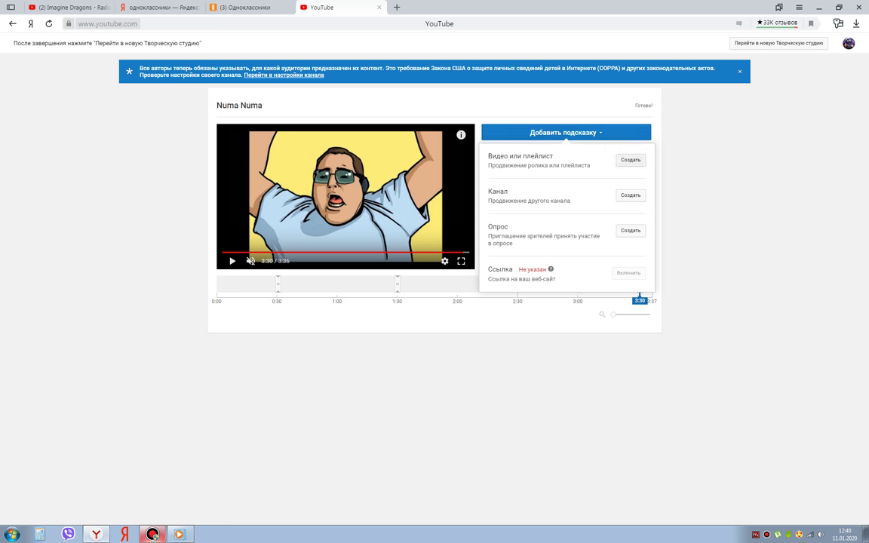
Add a video card for "Marshmello - Moving On" and move it earlier, between the "Jingle Bells" and "Rockstar" cards
left_click(630, 160)
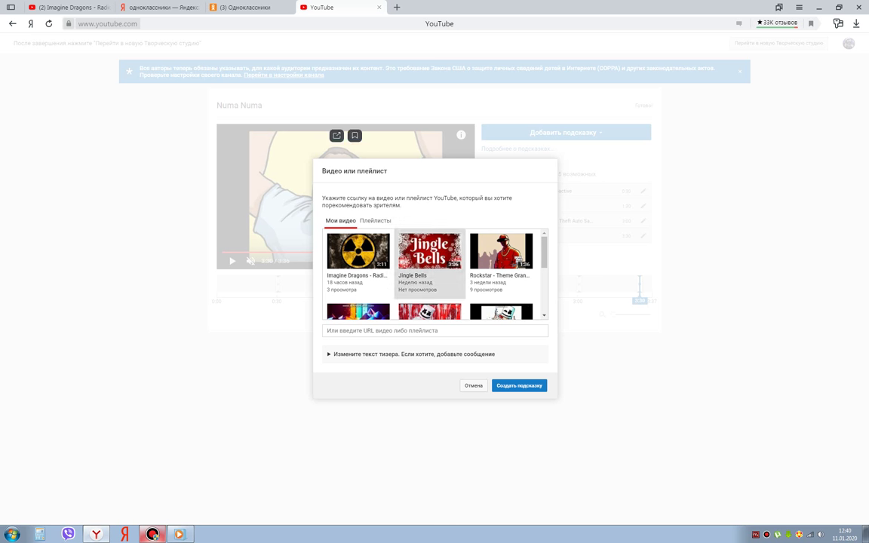
scroll(430, 276, "down", 1)
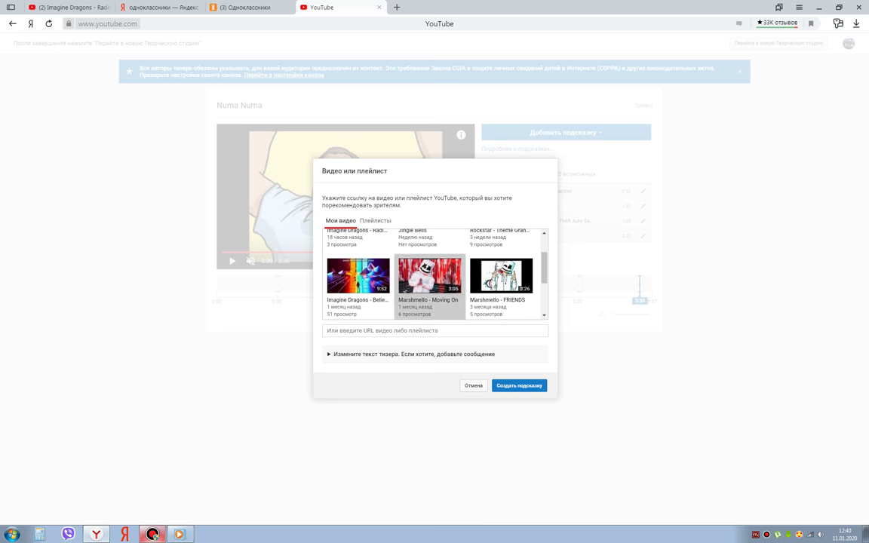
left_click(429, 281)
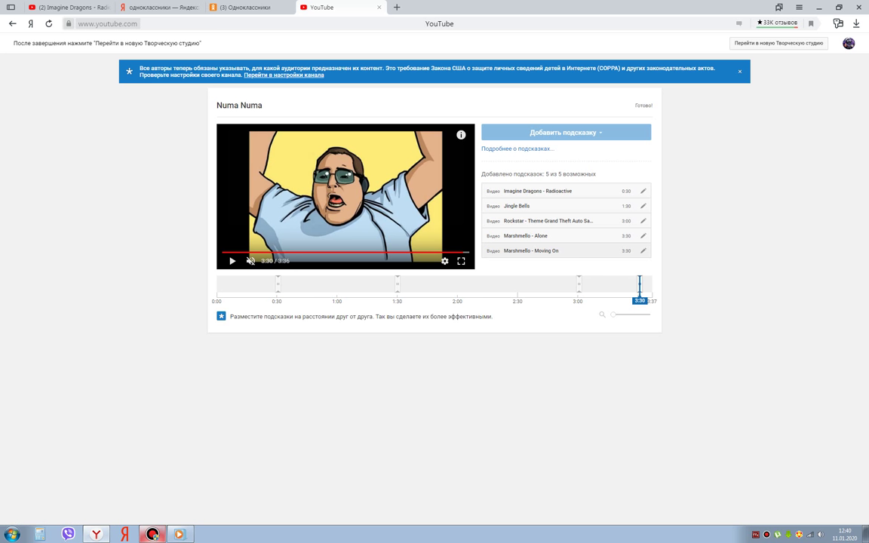
mouse_move(640, 300)
left_mouse_down()
mouse_move(587, 284)
mouse_move(452, 284)
mouse_move(498, 283)
mouse_move(489, 284)
left_mouse_up()
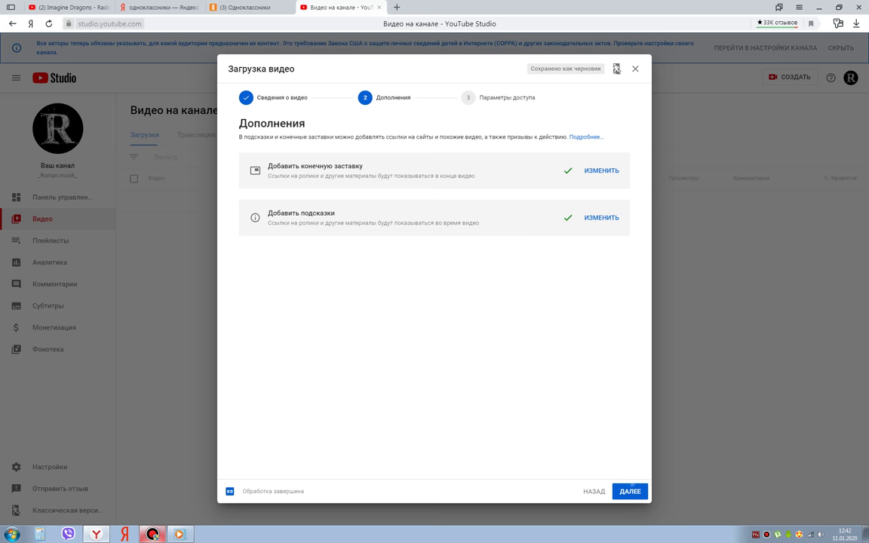
Continue to the access settings and enable "Провести премьеру сейчас" for immediate public release
left_click(631, 490)
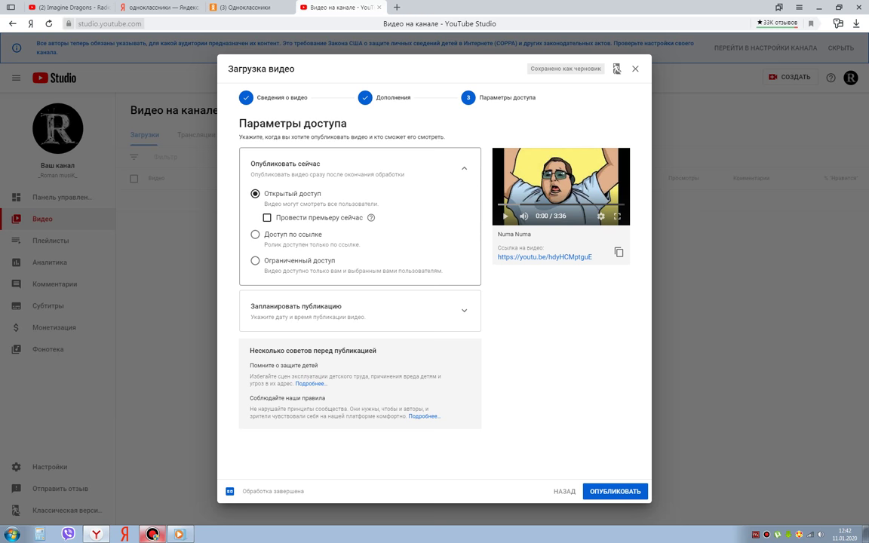
left_click(267, 218)
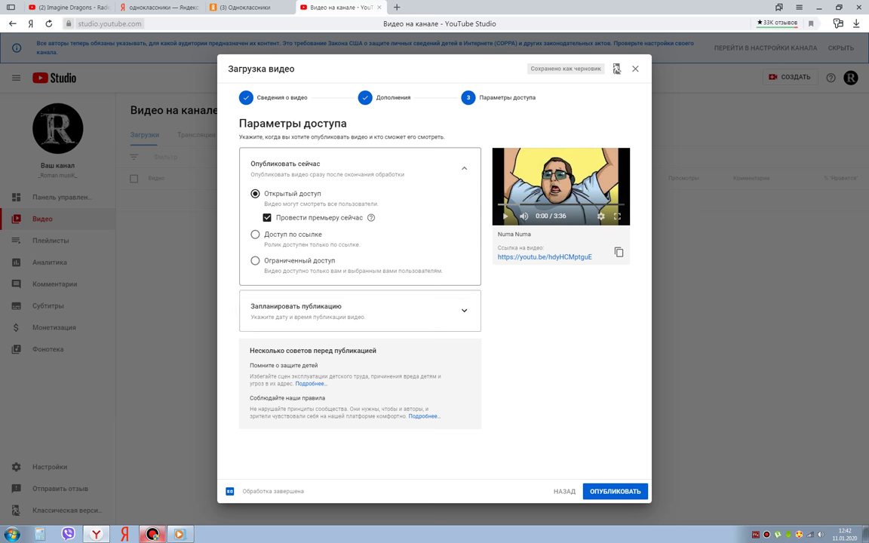
Schedule the public release for 15 янв. 2020 г. and enable "Назначить премьеру"
left_click(464, 311)
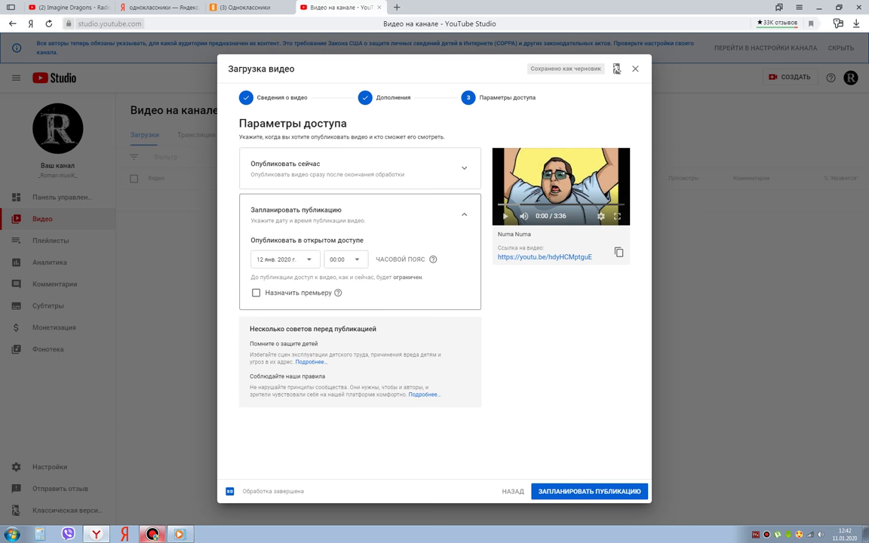
left_click(300, 257)
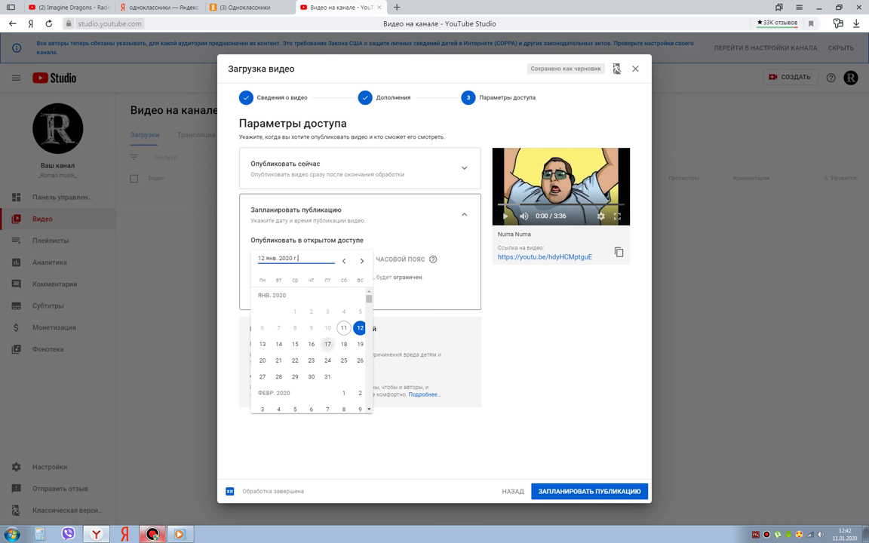
key("Left")
key("Left")
key("Return")
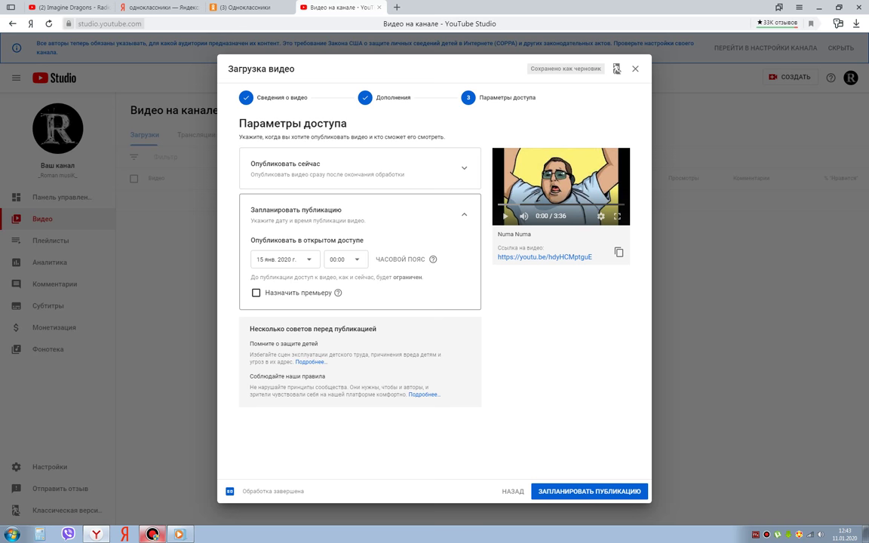
left_click(257, 293)
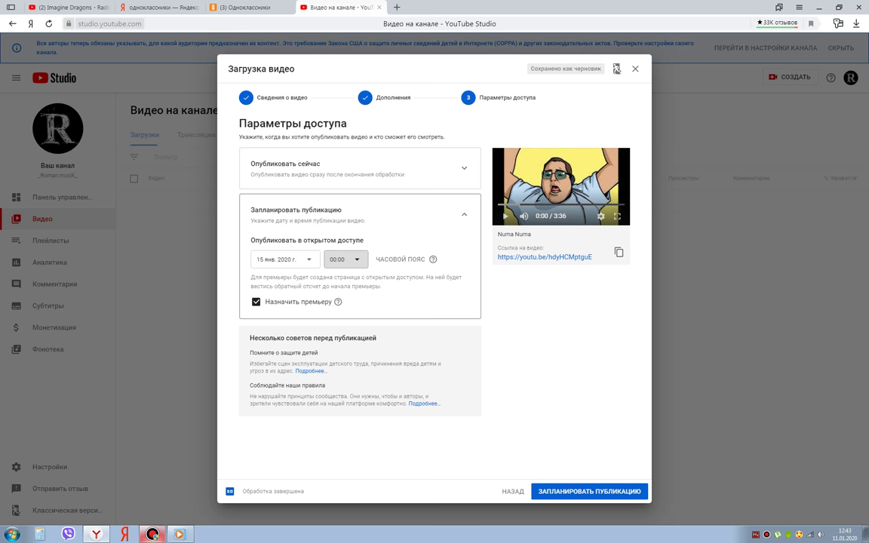
Set the scheduled publication time to 15:15
left_click(345, 259)
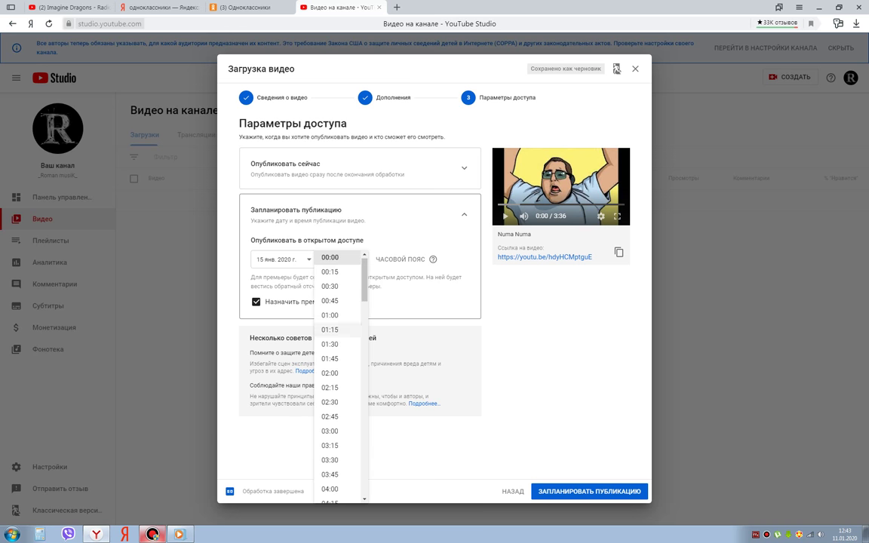
scroll(336, 317, "down", 4)
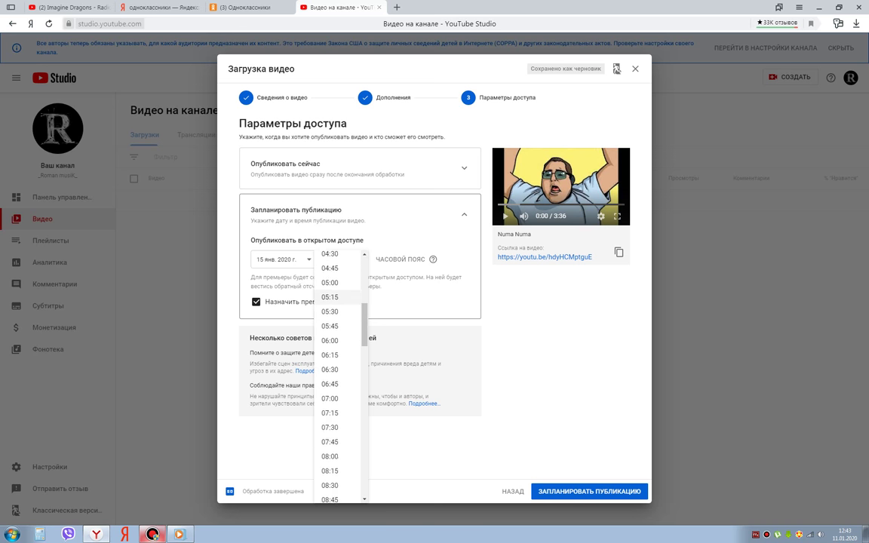
scroll(335, 296, "down", 8)
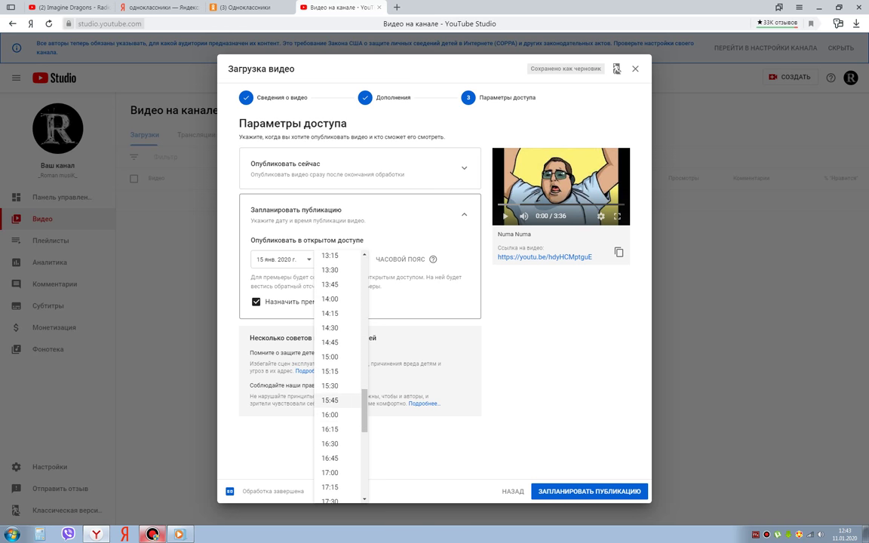
scroll(336, 400, "down", 2)
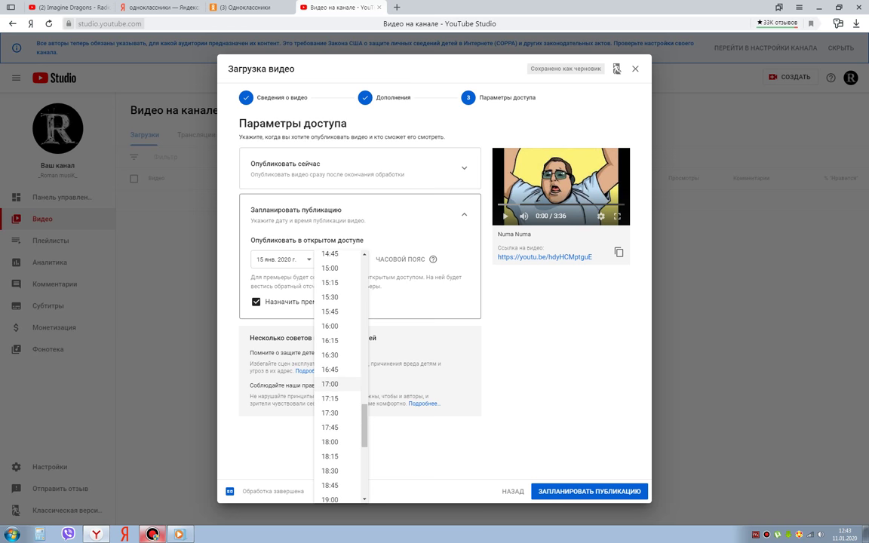
scroll(336, 384, "up", 2)
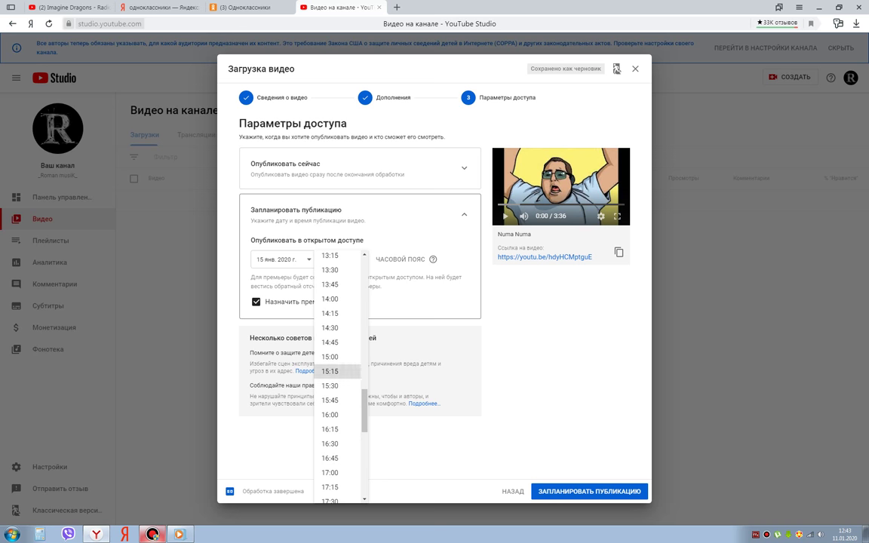
left_click(335, 371)
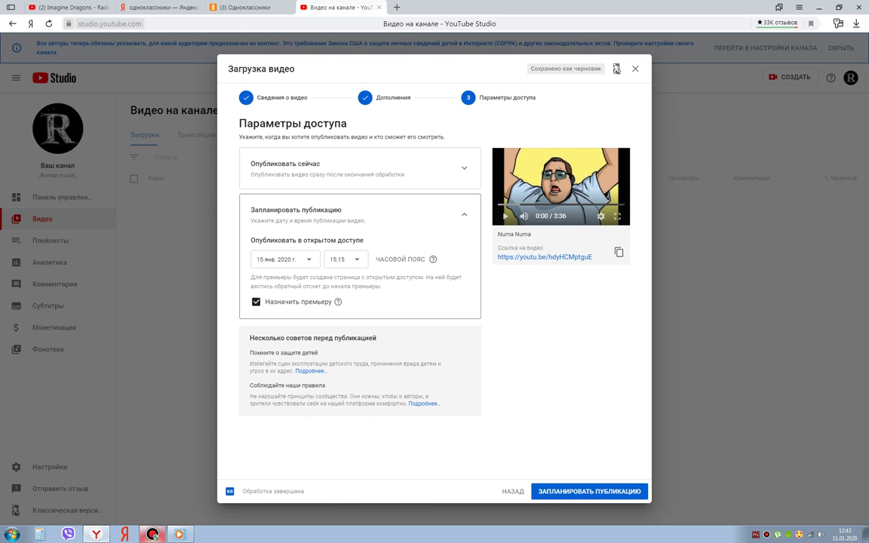
Set the premiere date to 20 янв. 2020 г. and the time to 20:00, and confirm the scheduled publication
left_click(287, 260)
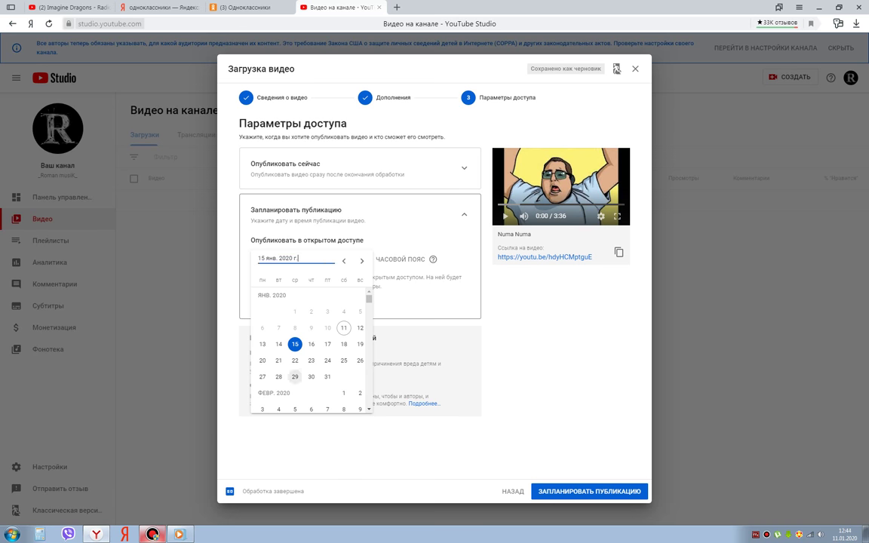
left_click(262, 361)
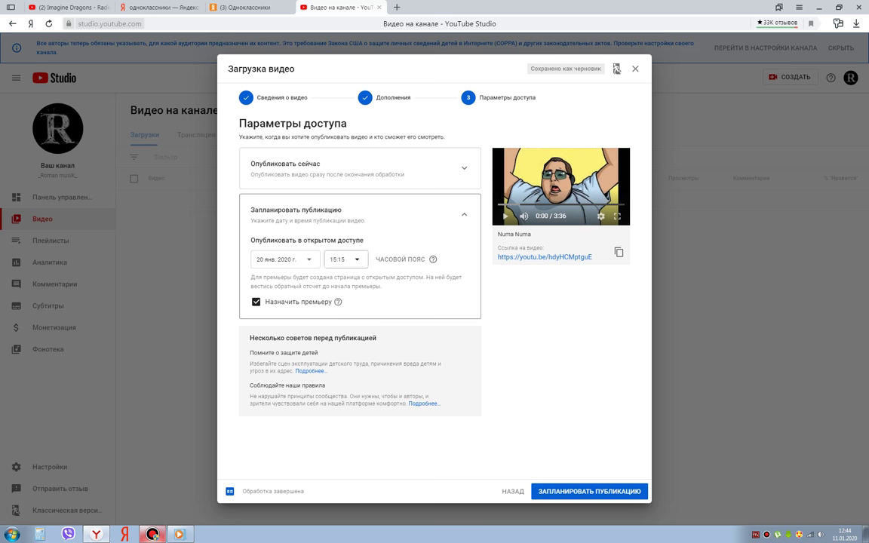
left_click(345, 259)
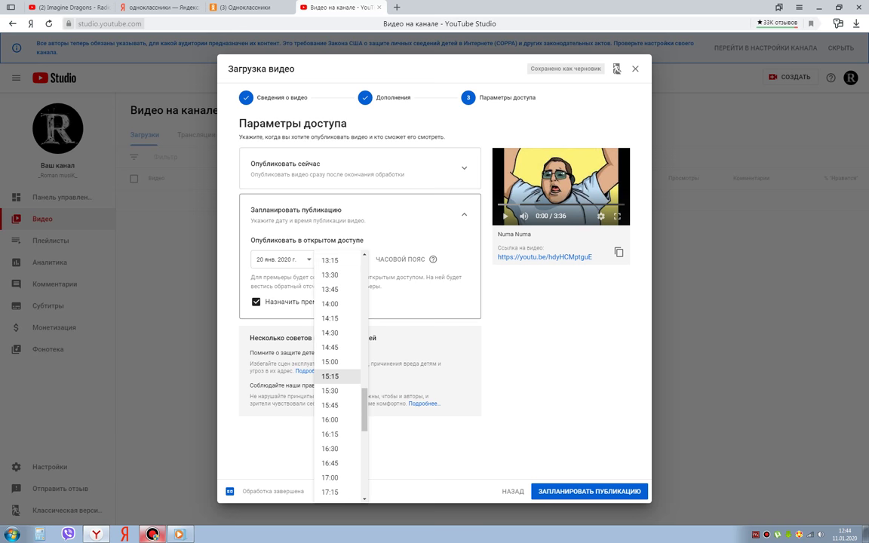
scroll(339, 339, "down", 5)
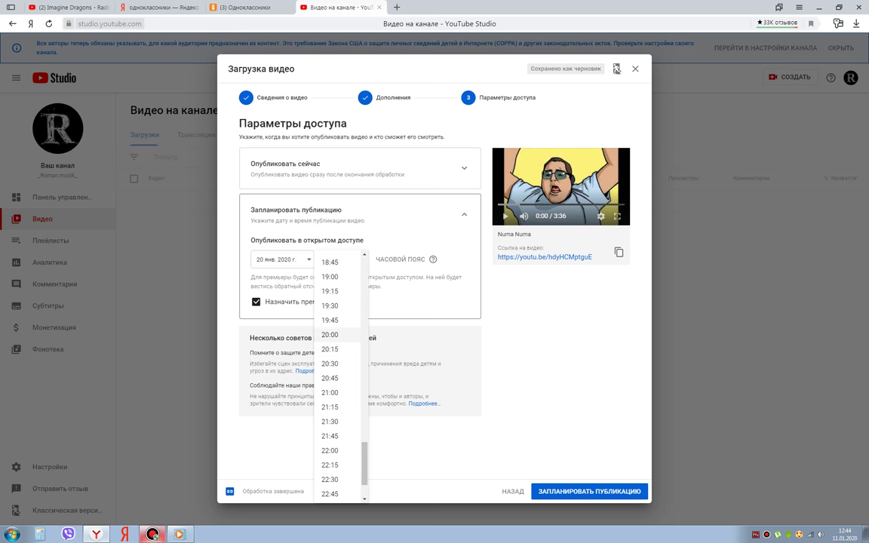
left_click(330, 335)
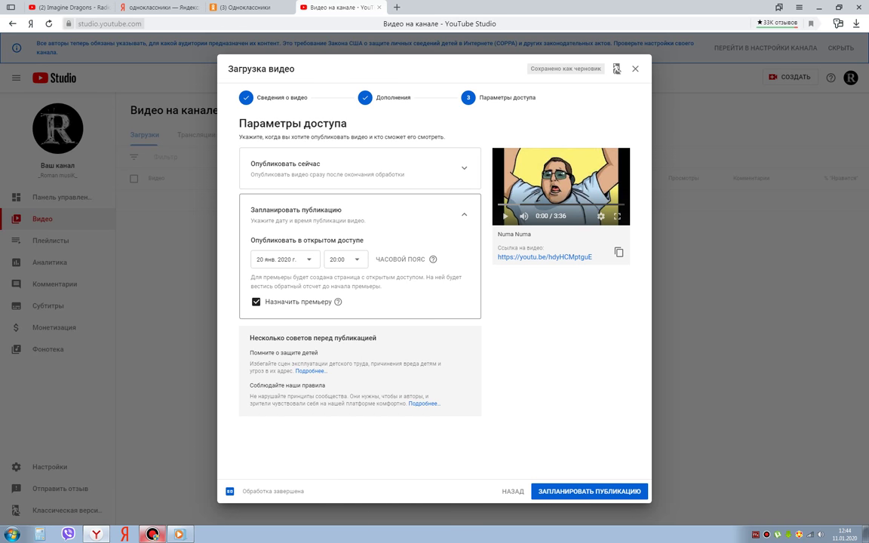
left_click(574, 492)
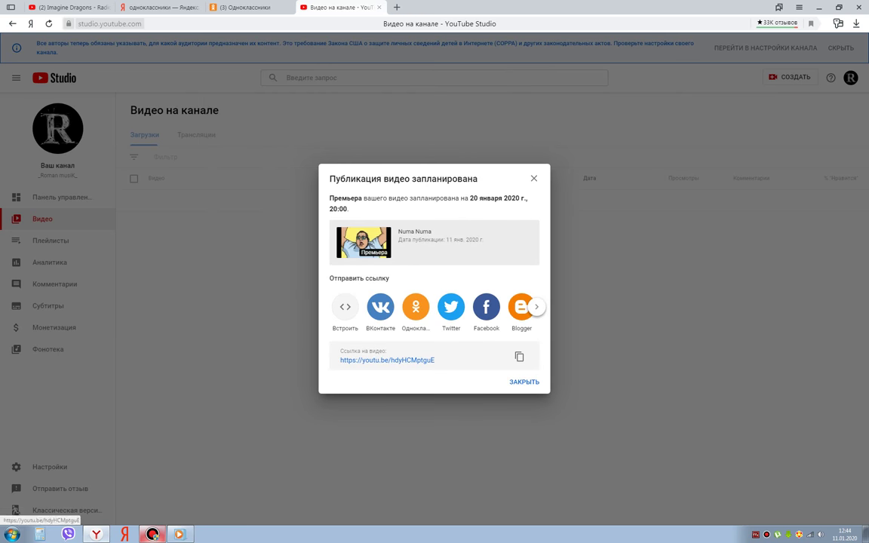
Open the scheduled video's watch page from its link and post "hello" in the premiere chat
left_click(387, 360)
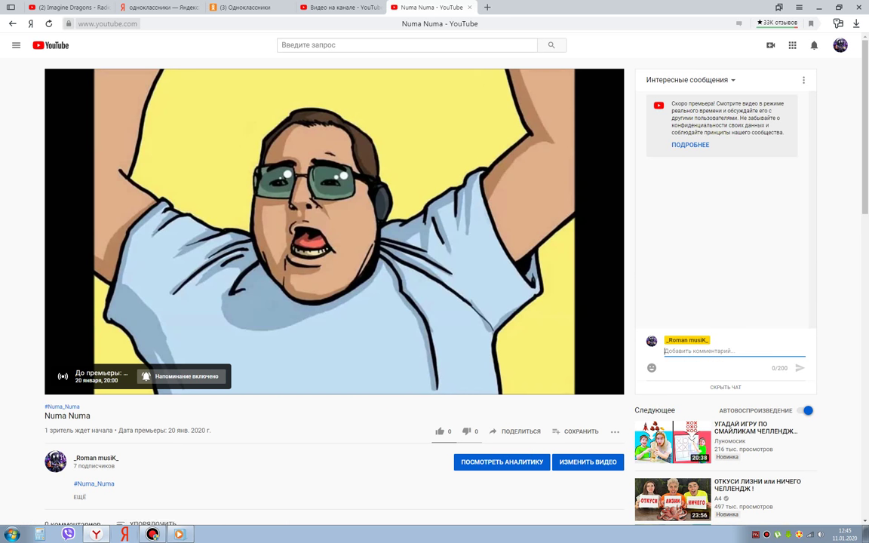
type("hello")
key("Return")
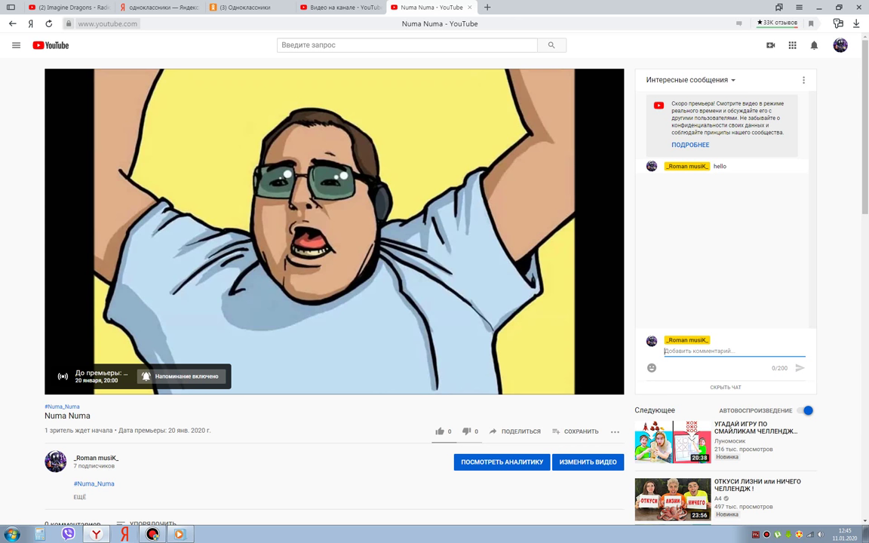
Post the message "доброго ранку" in the premiere chat
type("д")
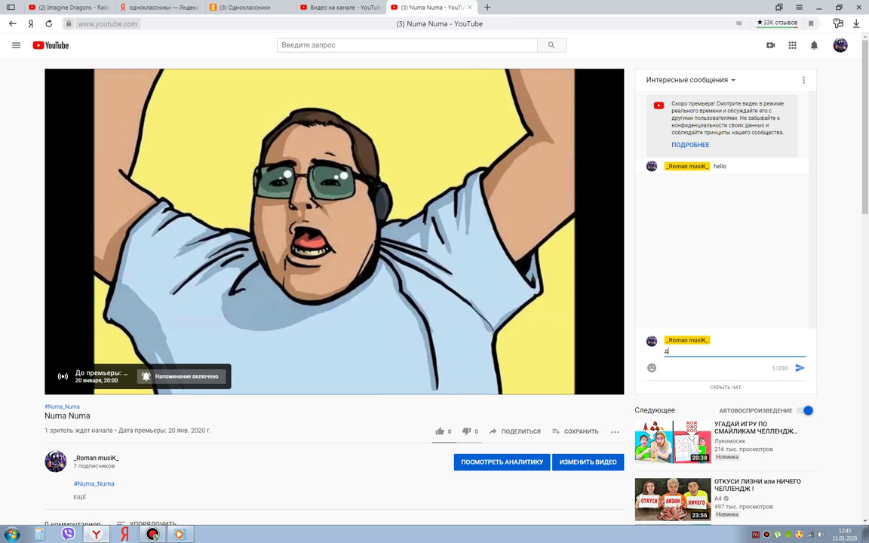
type("оброго ранку")
key("Return")
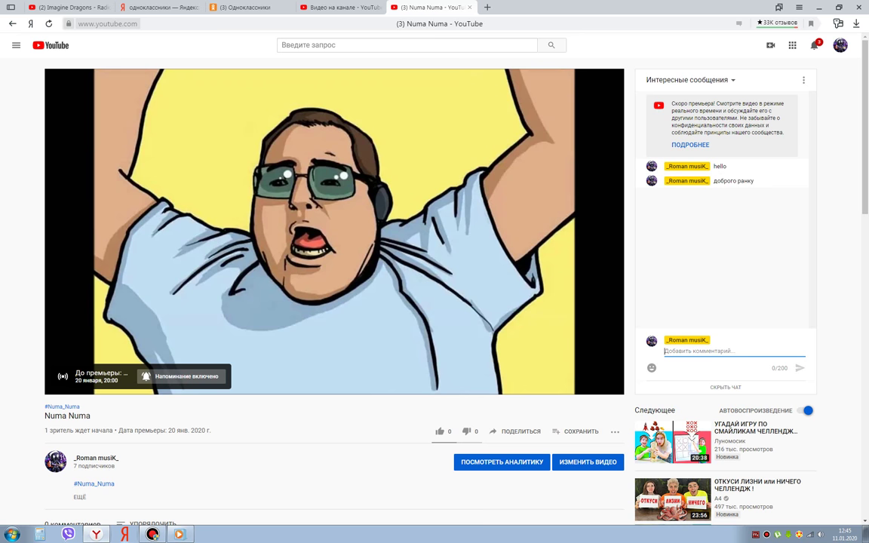
Post the message "здравия желаю \" in the premiere chat
type("здравия желаю \\")
key("Return")
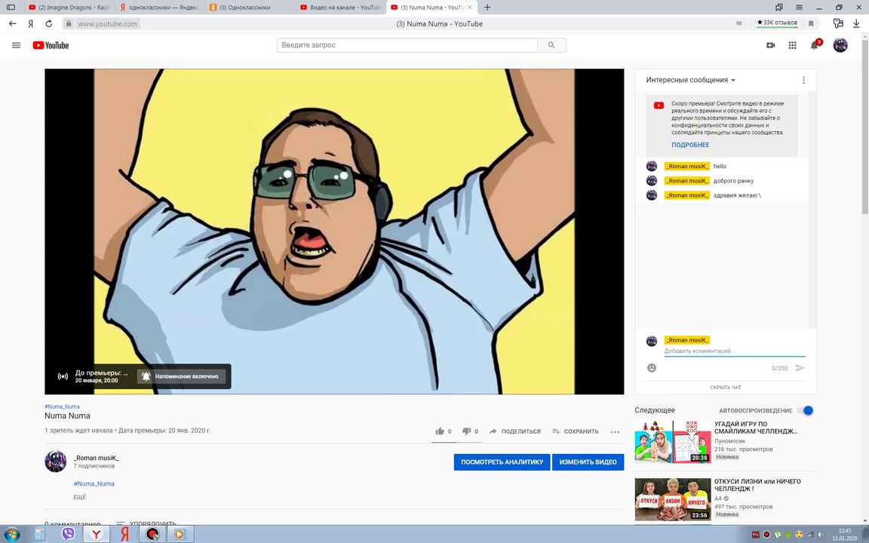